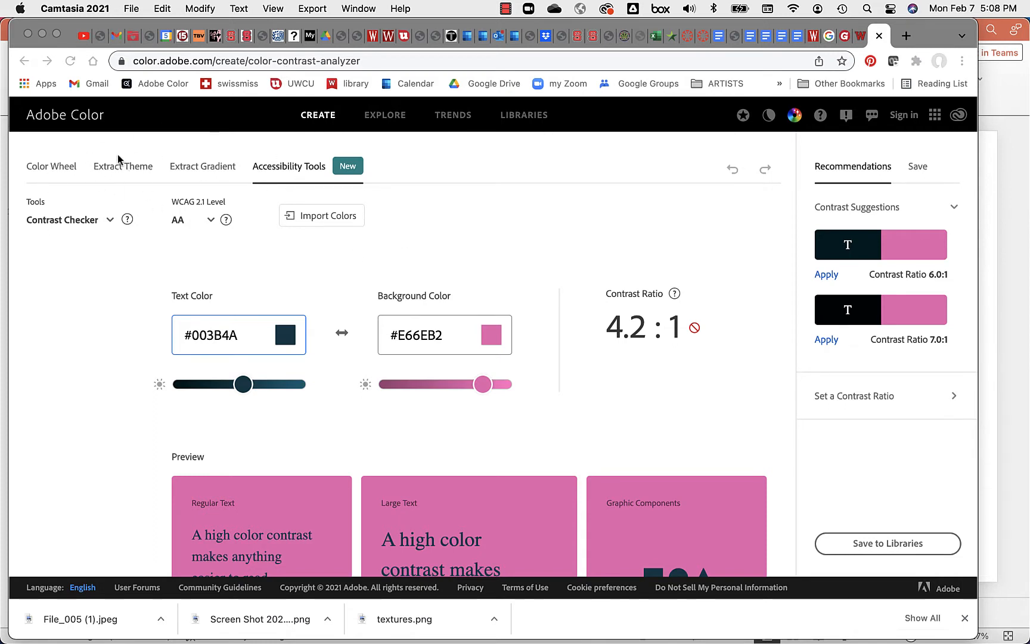
Step: Return from the Contrast Checker to Extract Theme, showing the curtain photo's five-colour palette
left_click(132, 169)
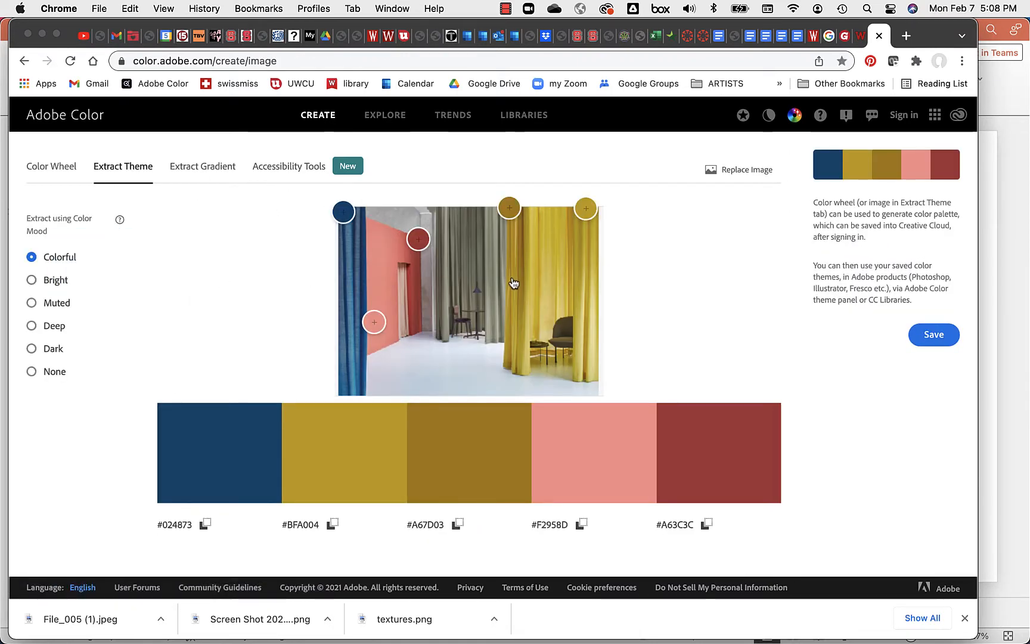
left_click(334, 165)
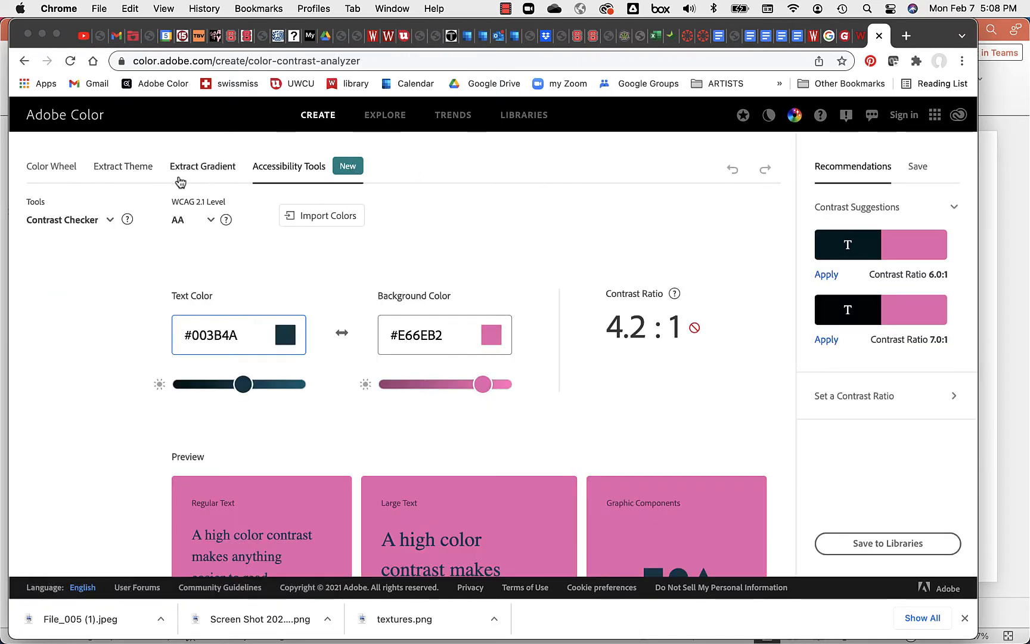
left_click(108, 174)
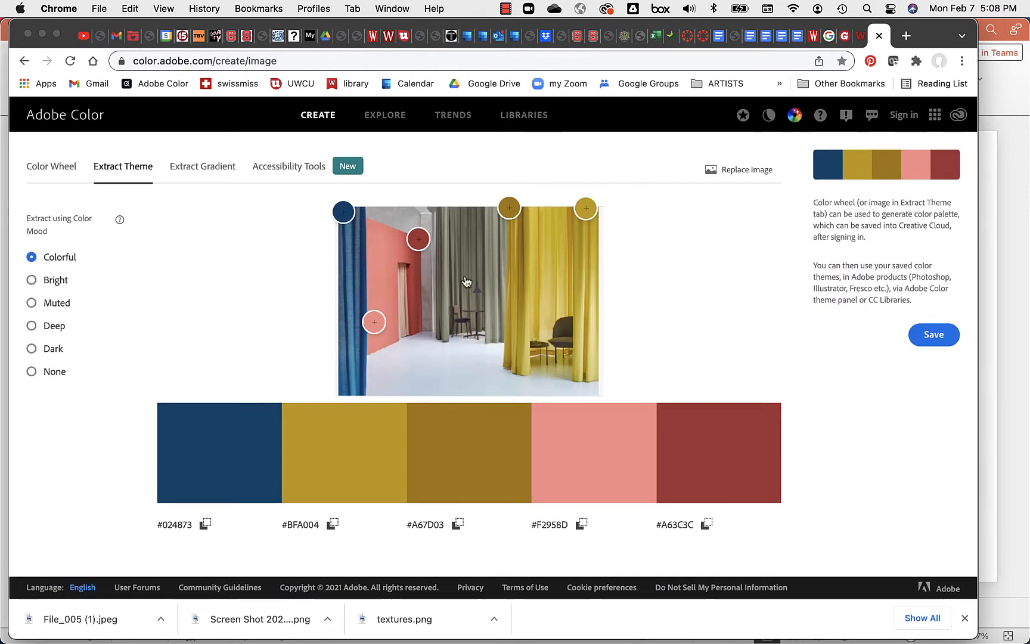
Step: Replace the source image with the curtain Screen Shot PNG from Downloads
left_click(740, 169)
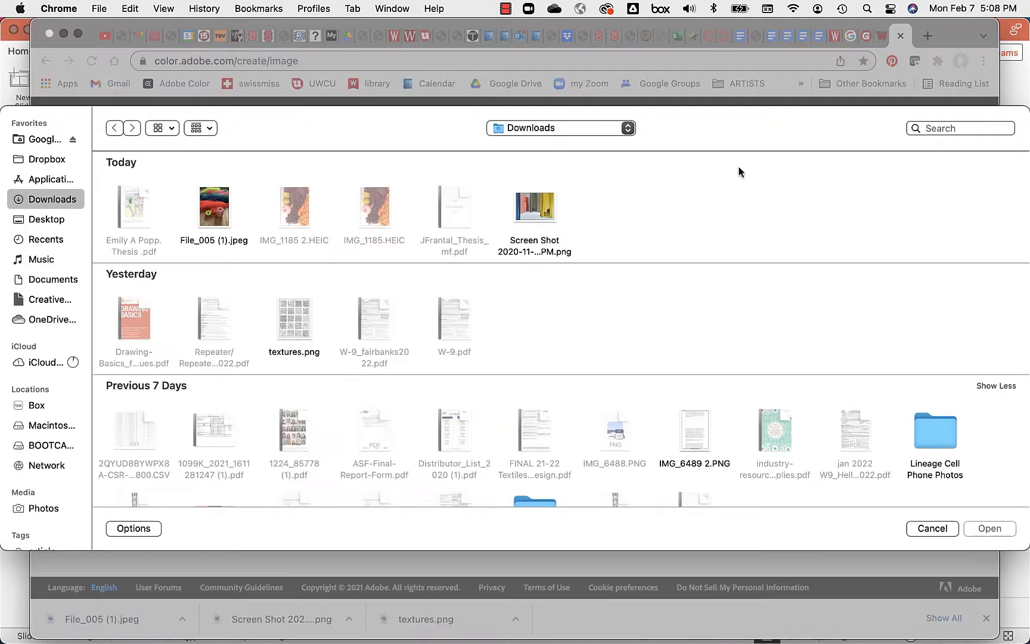
left_click(535, 209)
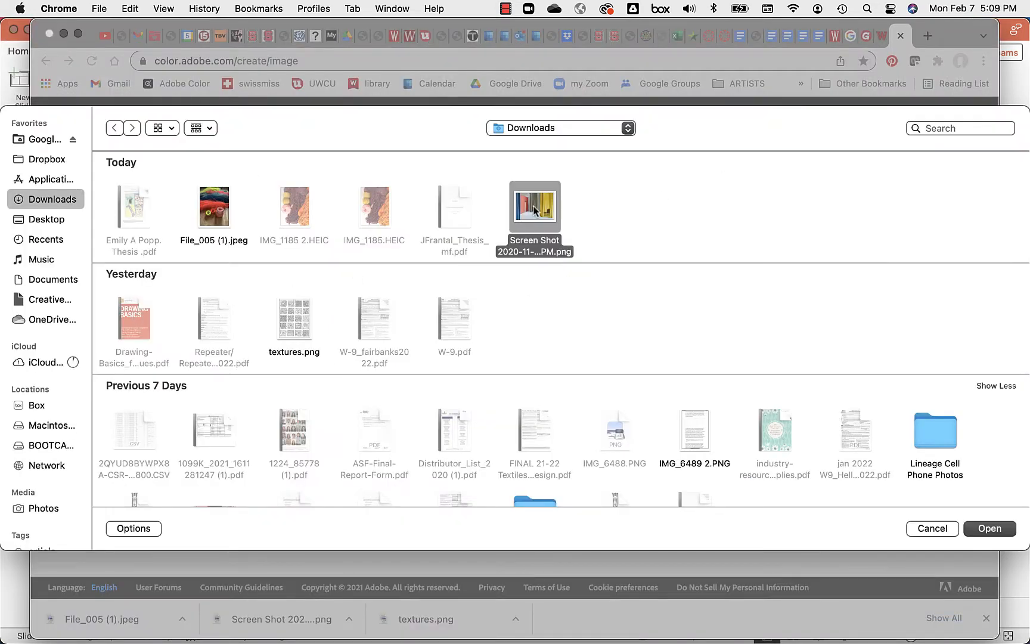
left_click(991, 529)
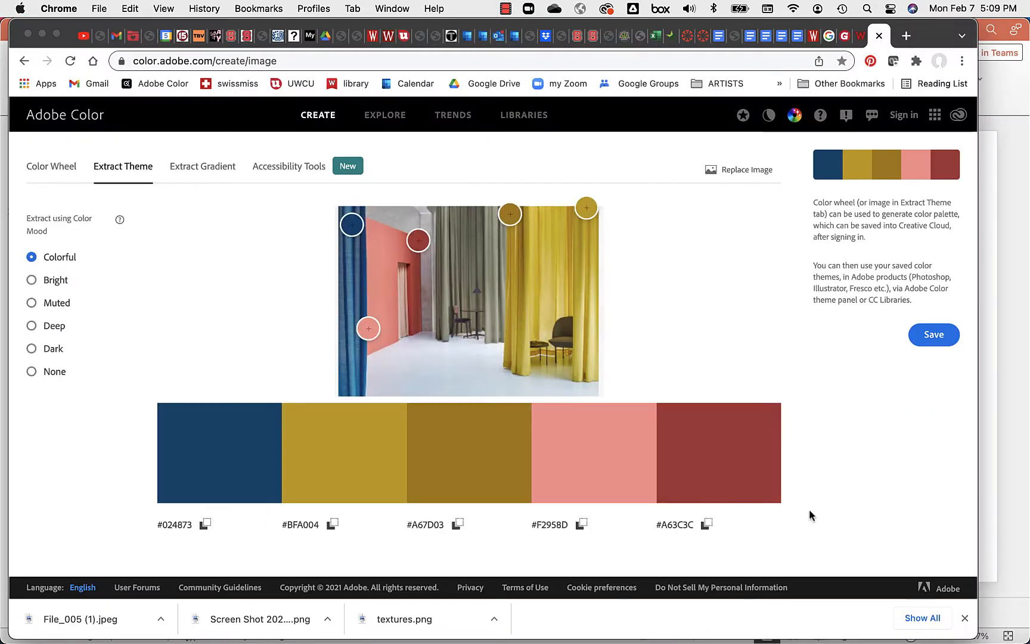
Step: Begin saving the theme and sign in with the account e-mail via a Company or School Account
left_click(948, 346)
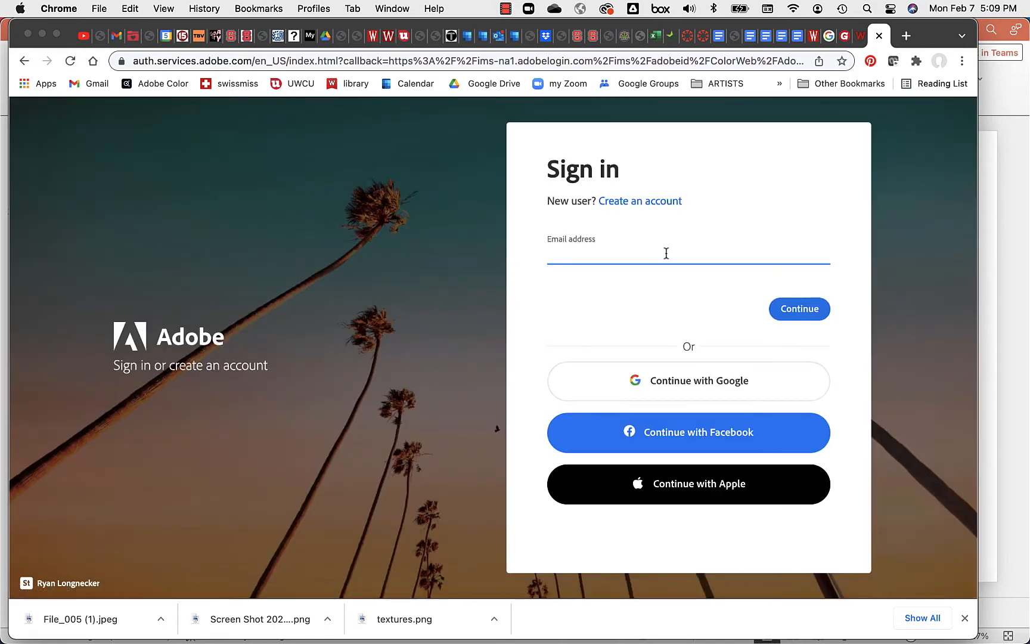
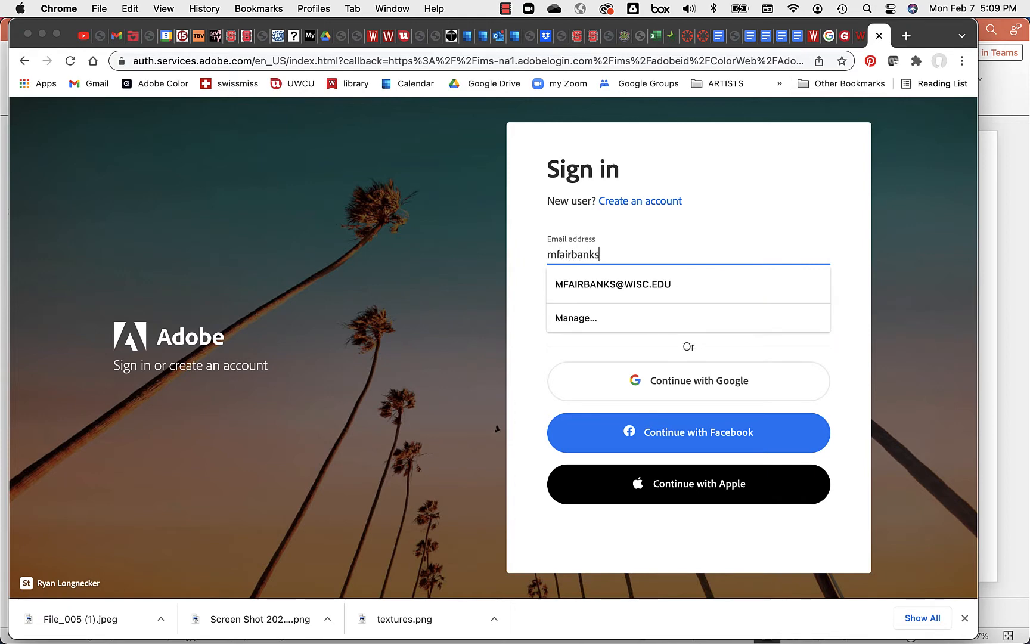
left_click(655, 285)
left_click(818, 309)
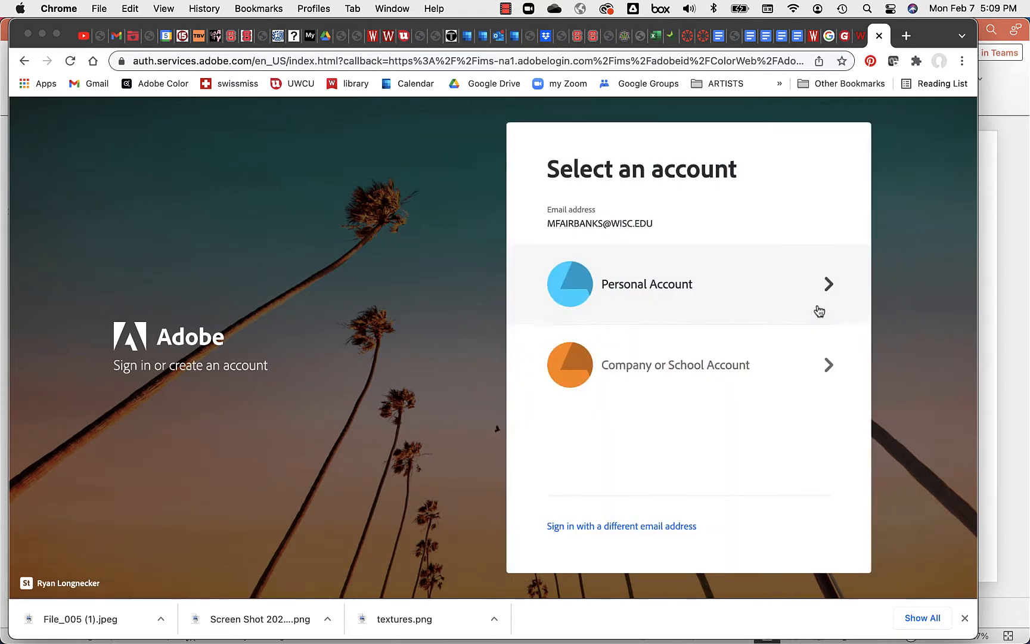
left_click(705, 373)
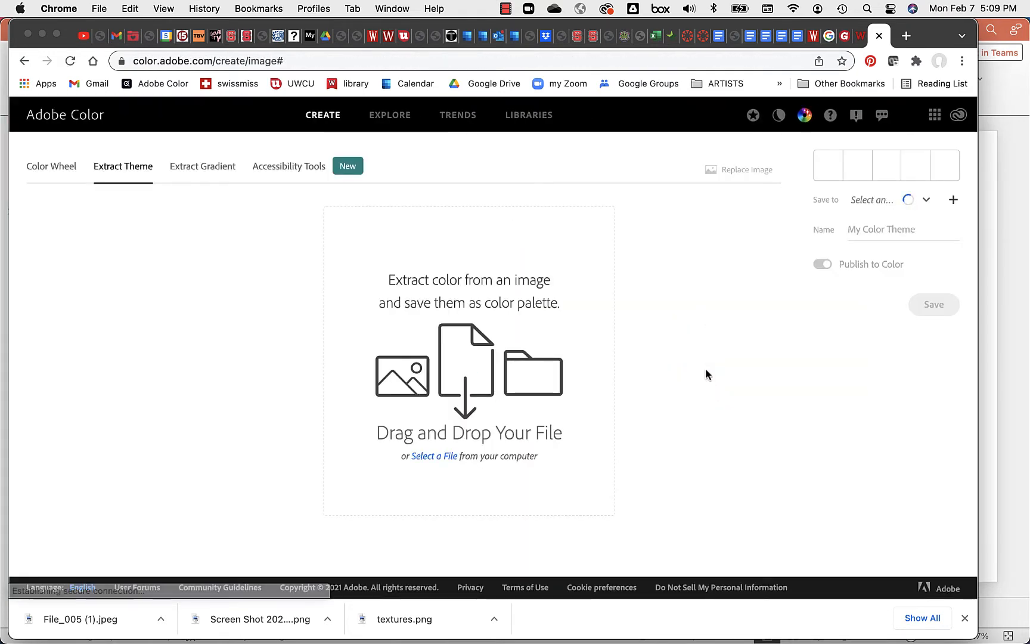
Step: Reload the curtain Screen Shot PNG and choose My Library as the save destination
left_click(444, 456)
left_click(536, 216)
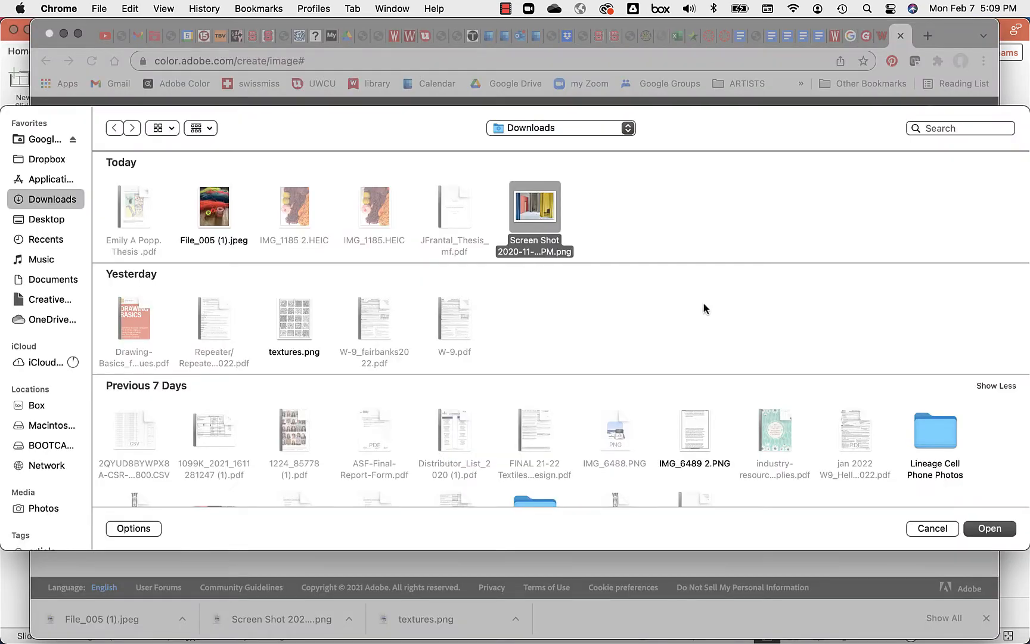
left_click(1000, 532)
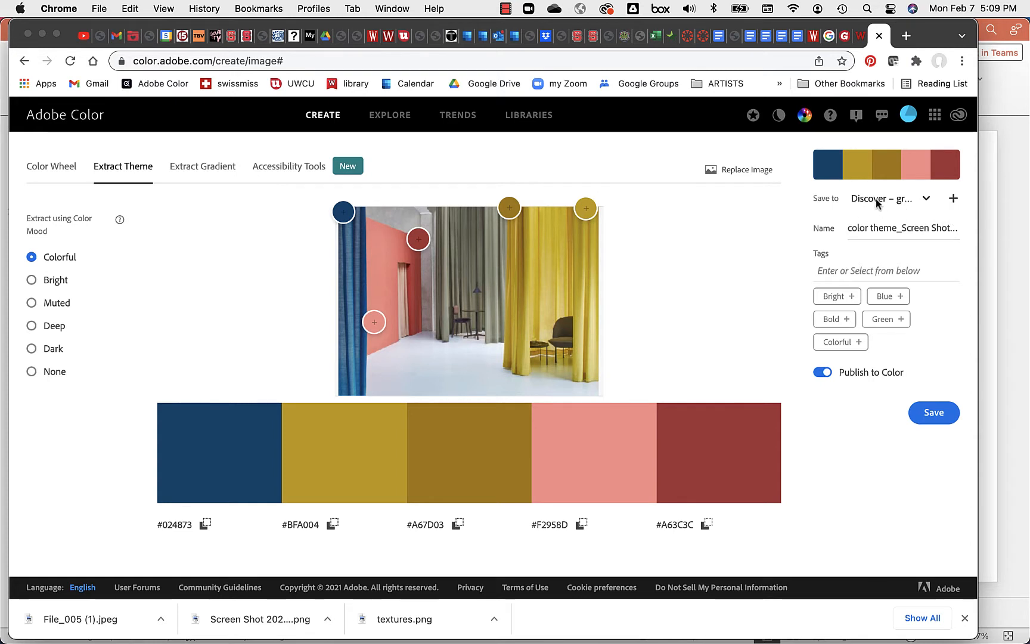
left_click(926, 199)
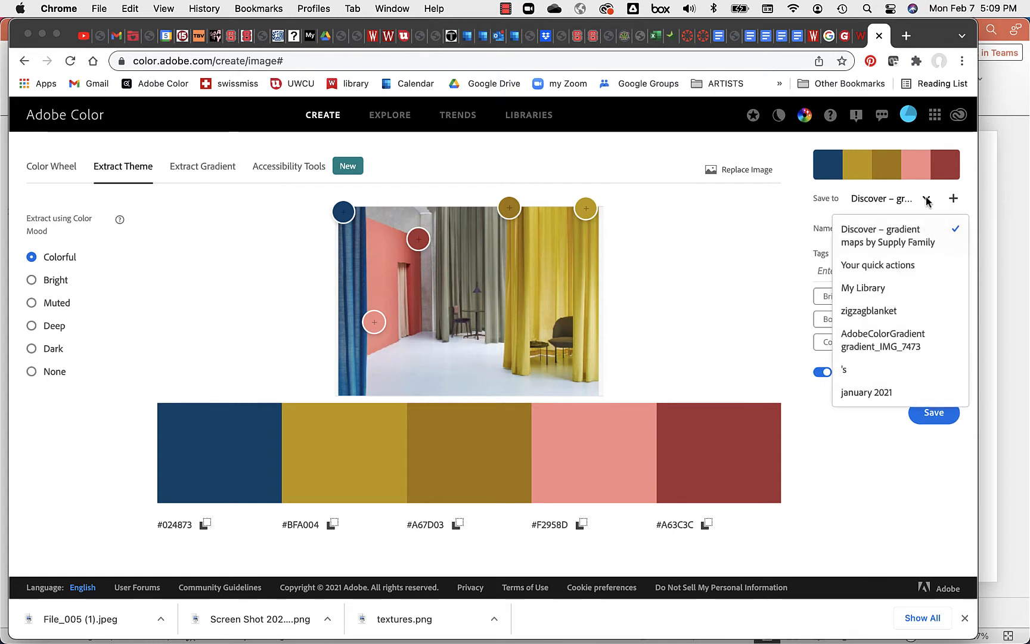
left_click(892, 288)
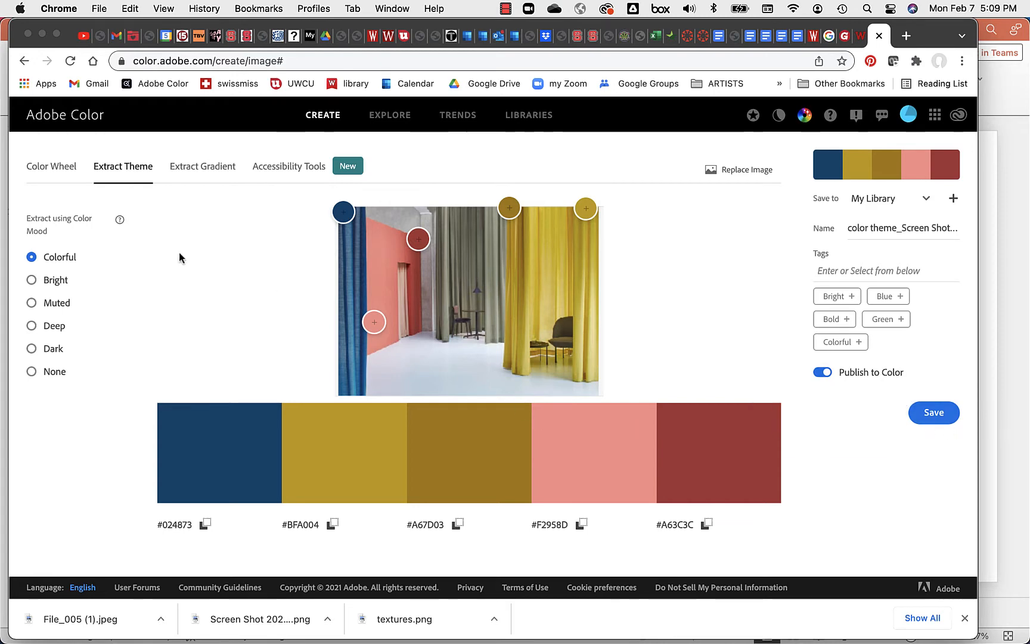
Step: Try the Bright, Muted, Deep and Dark moods, then pick None. Resample the dark grey lower on the curtains
left_click(32, 280)
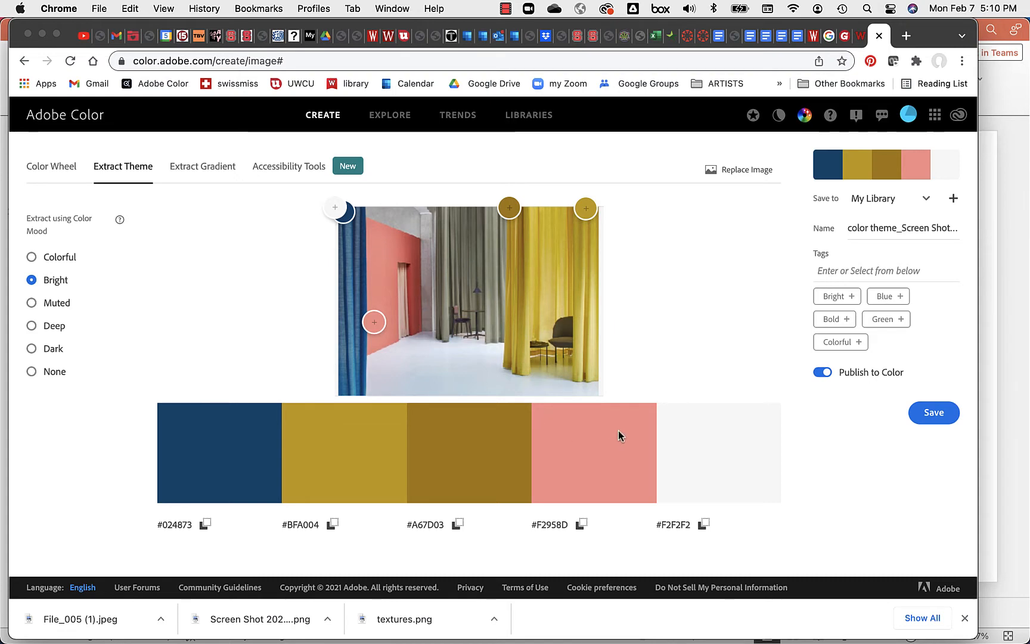
left_click(32, 304)
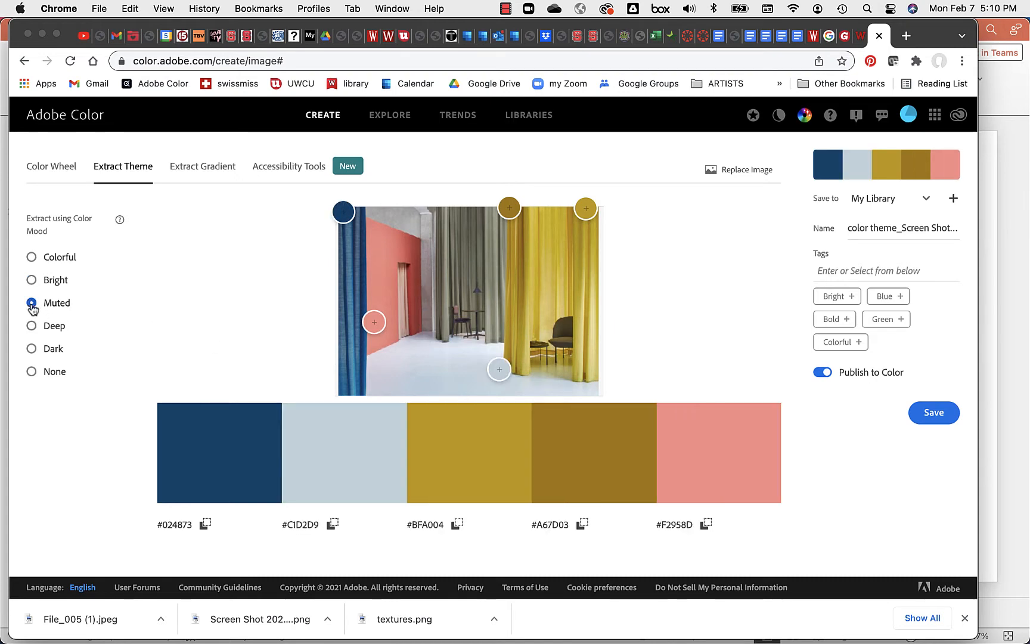
left_click(32, 326)
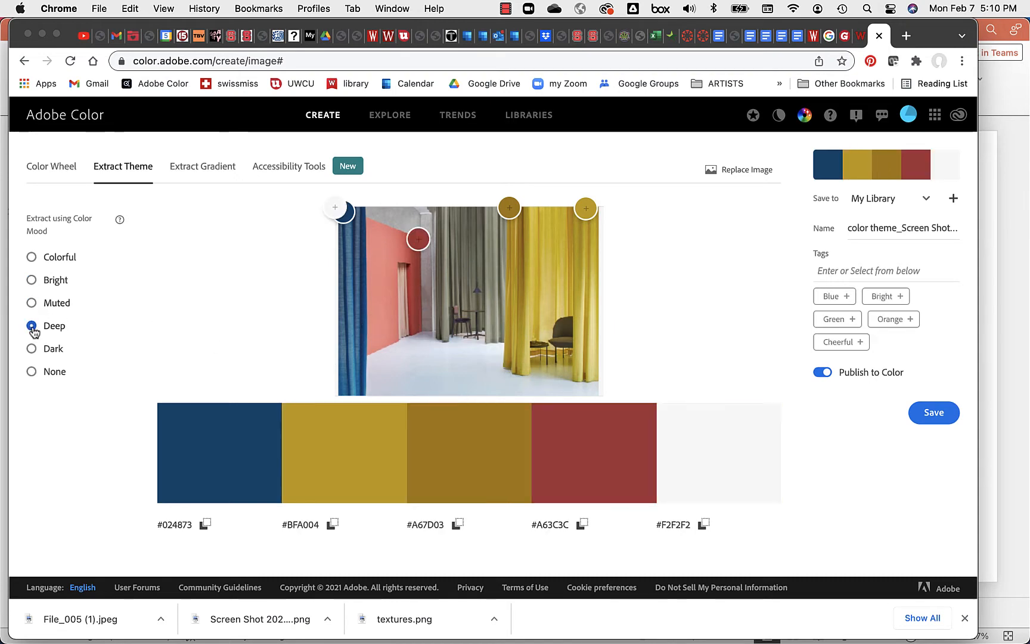
left_click(32, 349)
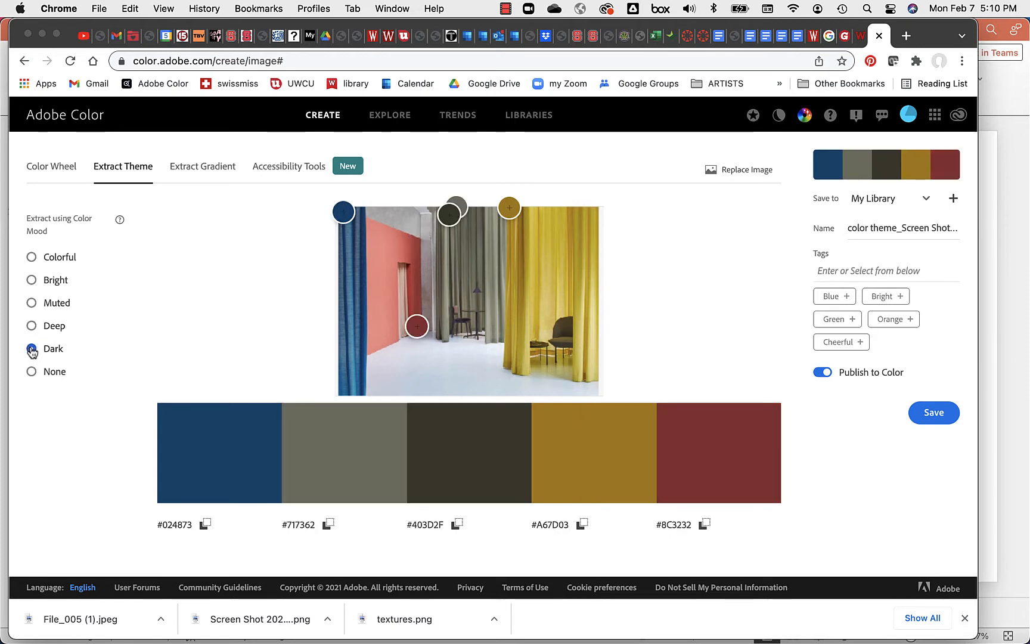
left_click(32, 371)
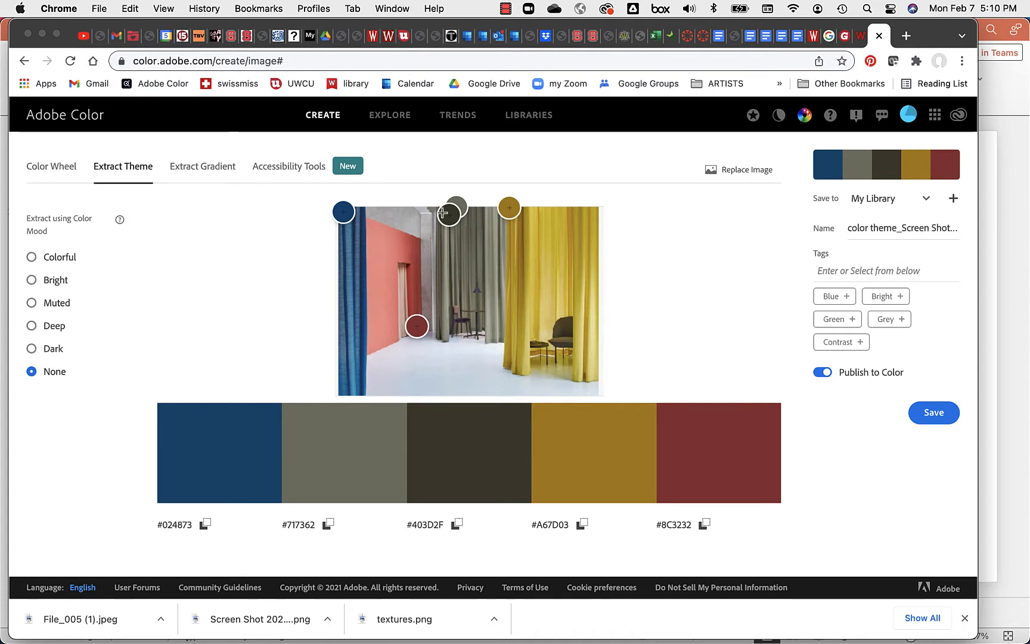
left_click_drag(449, 214, 523, 225)
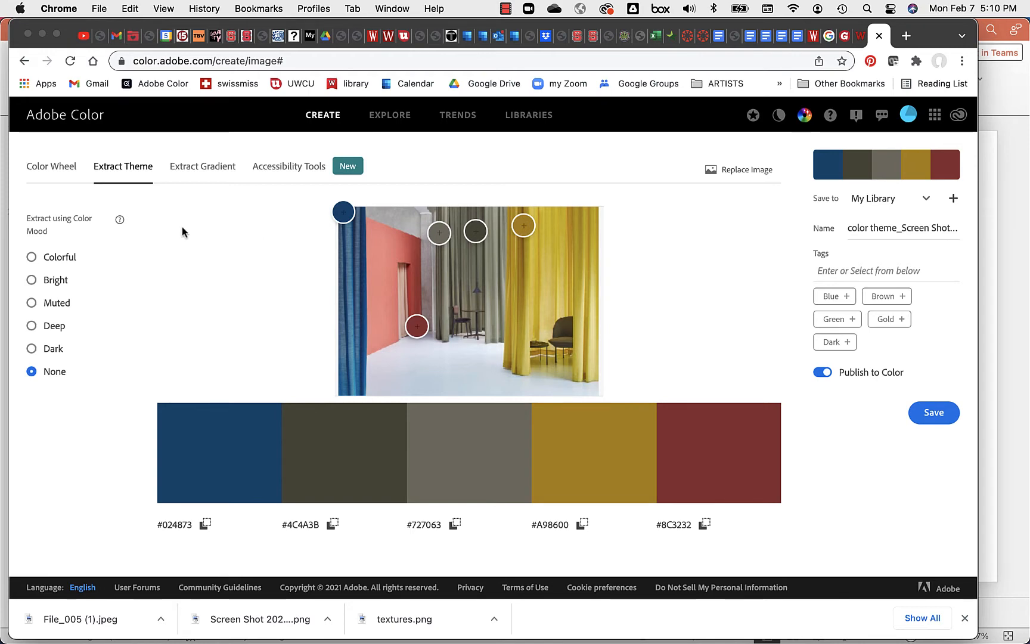
Step: Extract a gradient from the photo, moving the middle and last stops onto the grey and yellow curtains
left_click(216, 178)
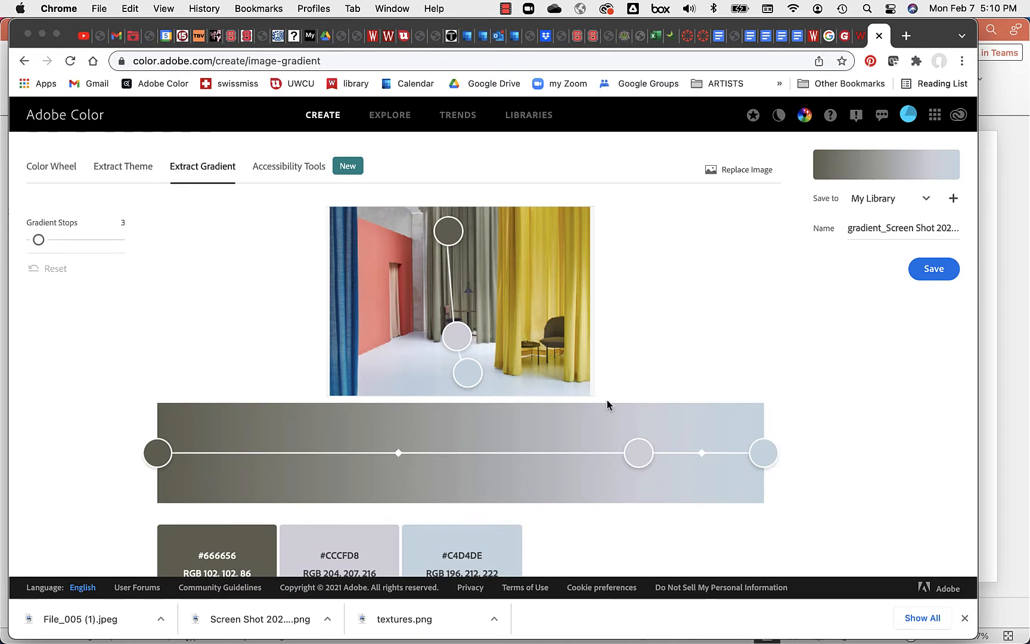
scroll(742, 364, "down", 2)
left_click_drag(448, 173, 400, 185)
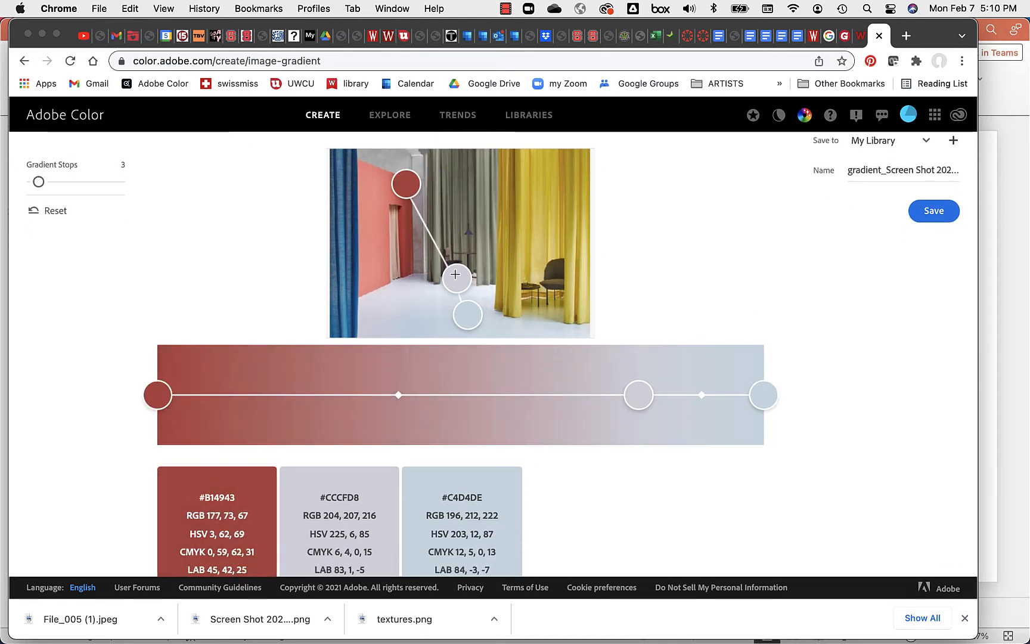
left_click_drag(456, 278, 477, 265)
left_click_drag(468, 315, 474, 245)
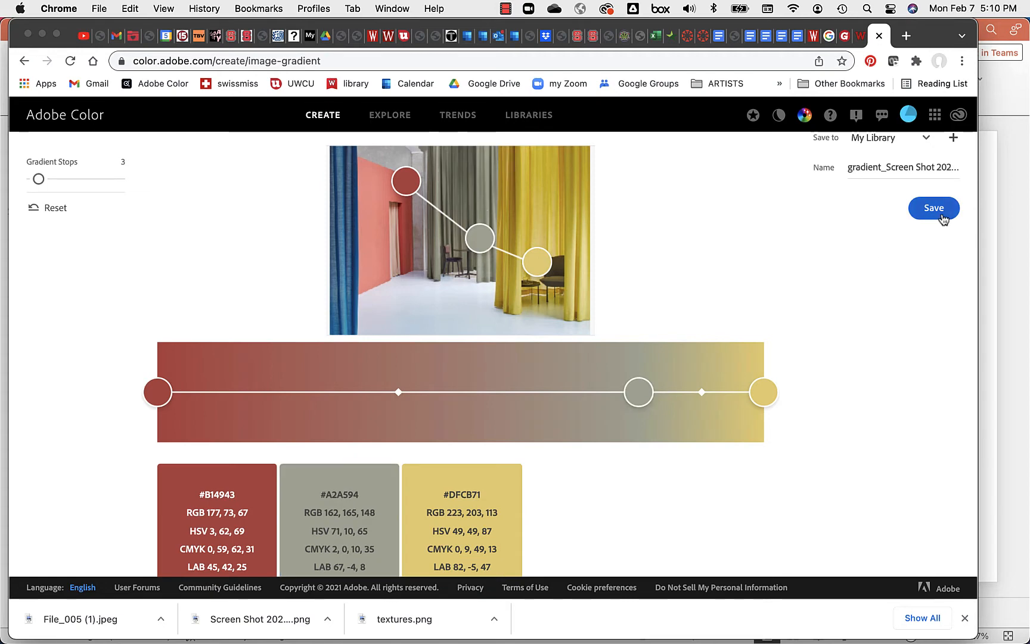
scroll(939, 218, "up", 2)
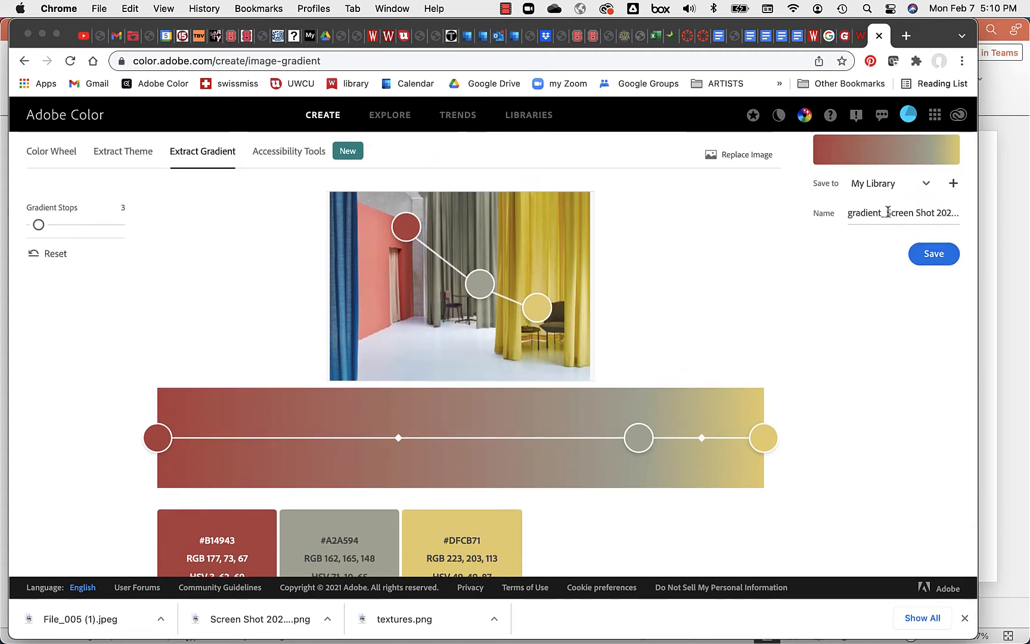
Step: Name the gradient gradient_curtains and save it to My Library
left_click_drag(887, 213, 956, 210)
type("gradient_cu")
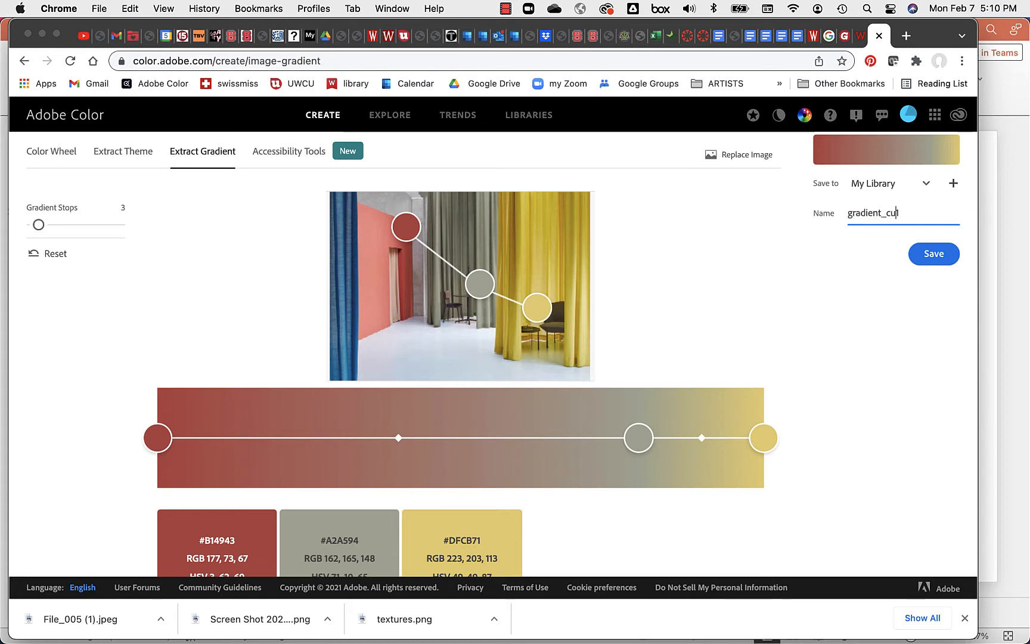
type("ra1")
key("BackSpace")
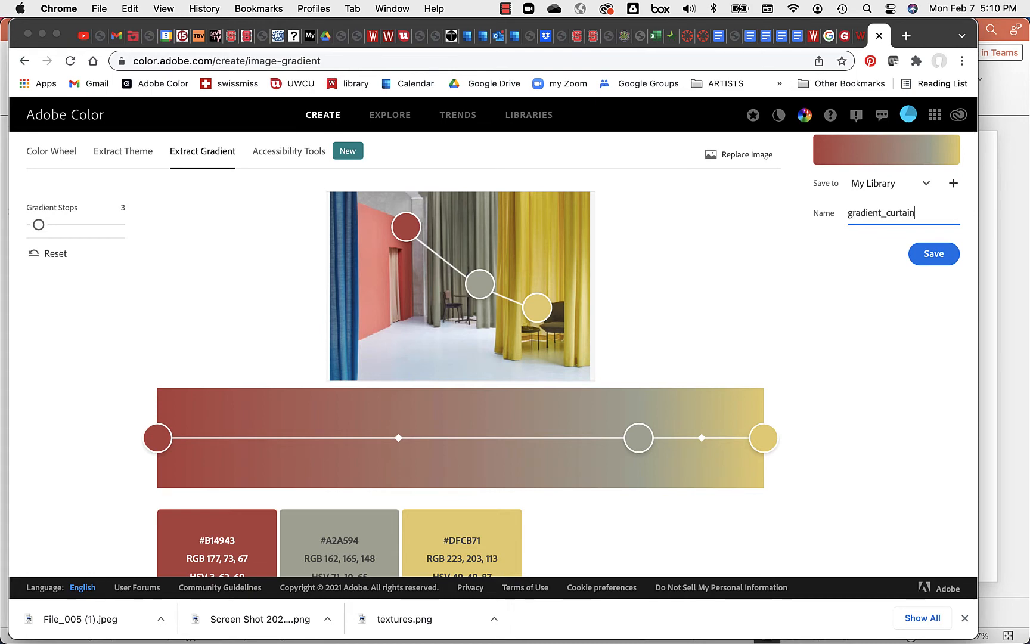
left_click(931, 253)
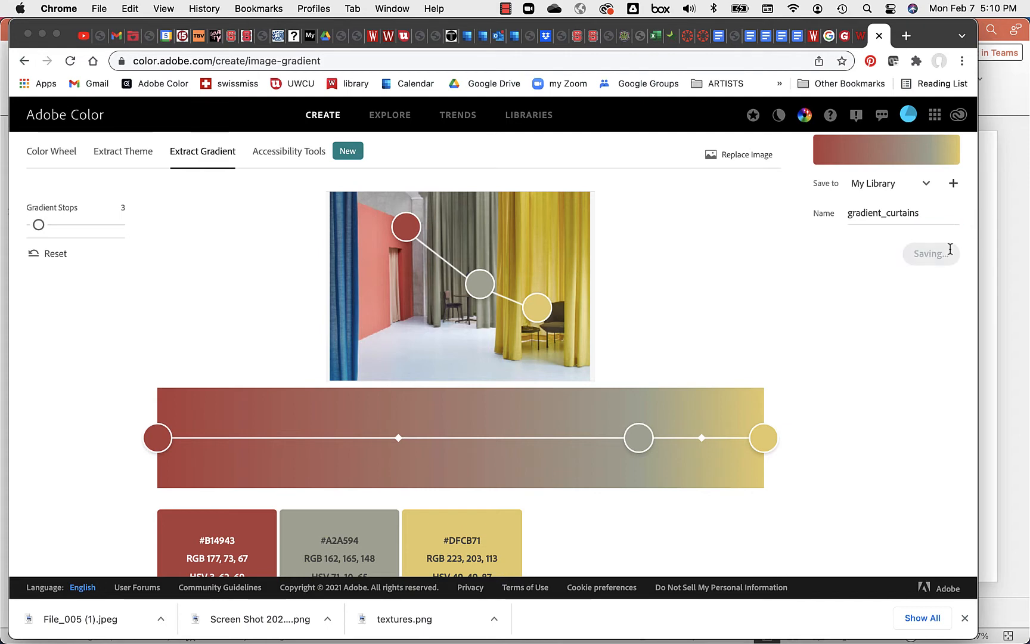
left_click(927, 183)
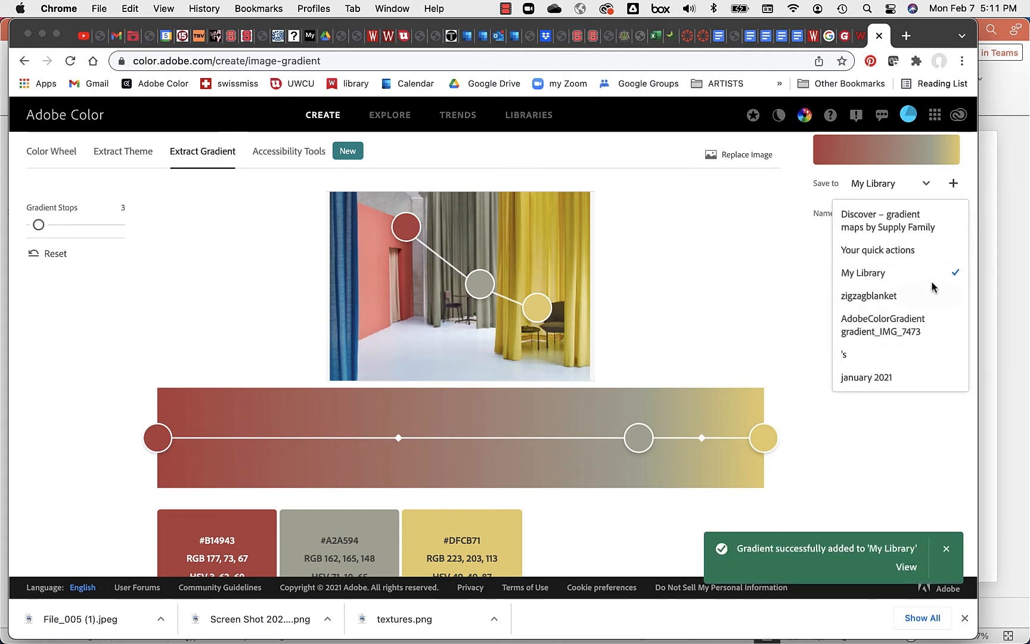
left_click(937, 440)
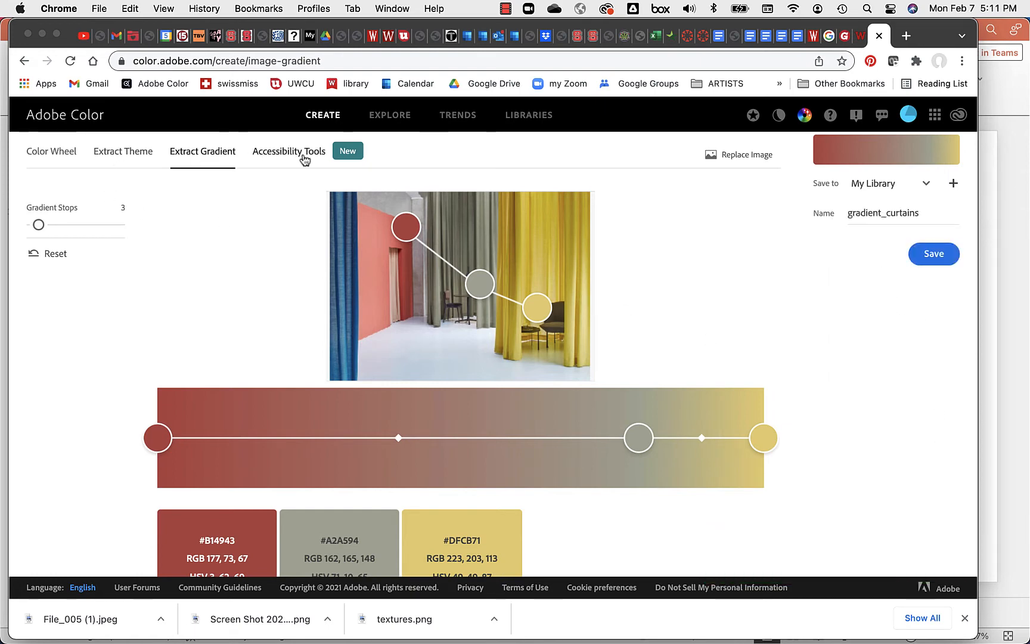
Step: On the Color Wheel, try the Triad, Complementary and Analogous harmony rules
left_click(63, 157)
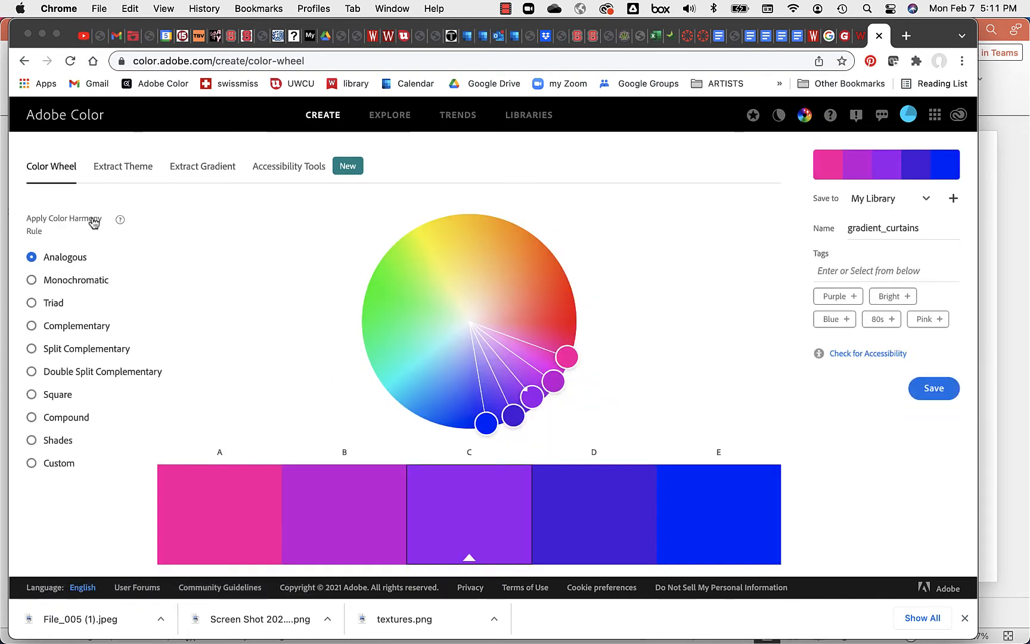
left_click(149, 313)
scroll(149, 316, "down", 3)
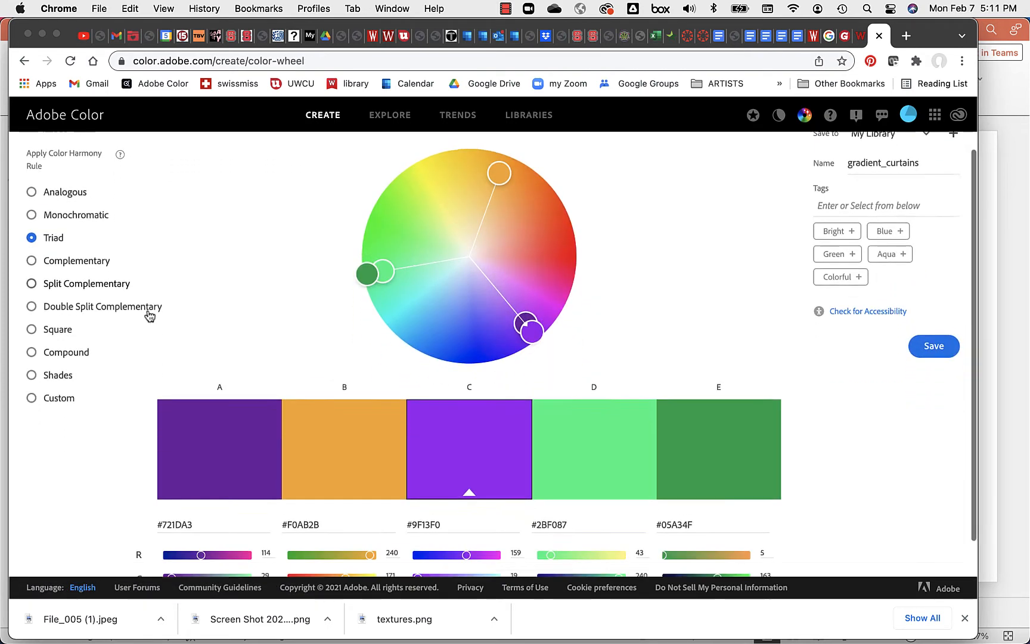
scroll(149, 316, "down", 2)
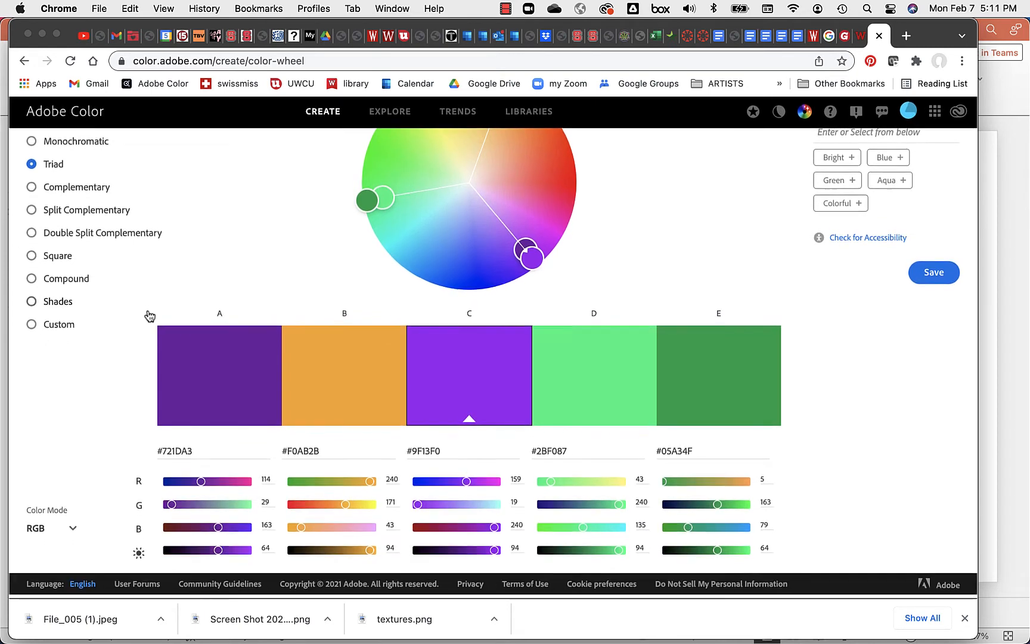
scroll(149, 316, "up", 4)
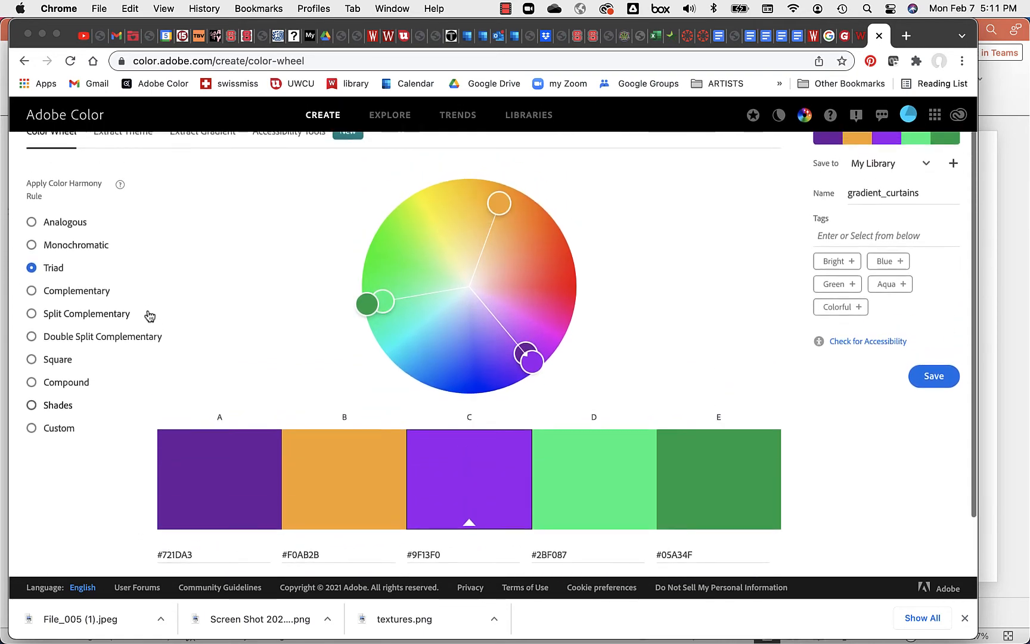
left_click(39, 298)
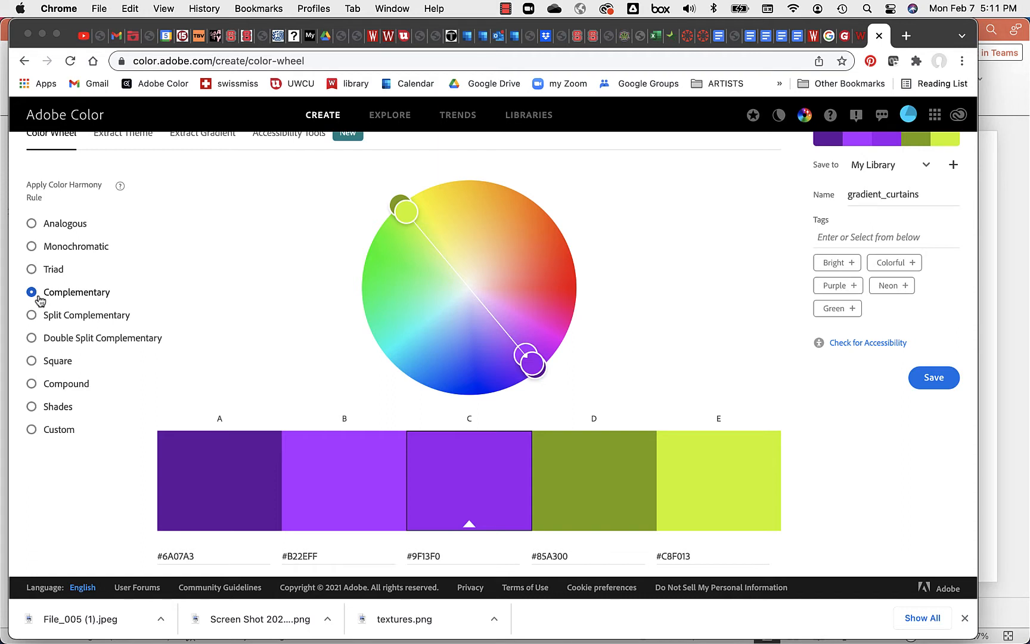
scroll(91, 256, "up", 1)
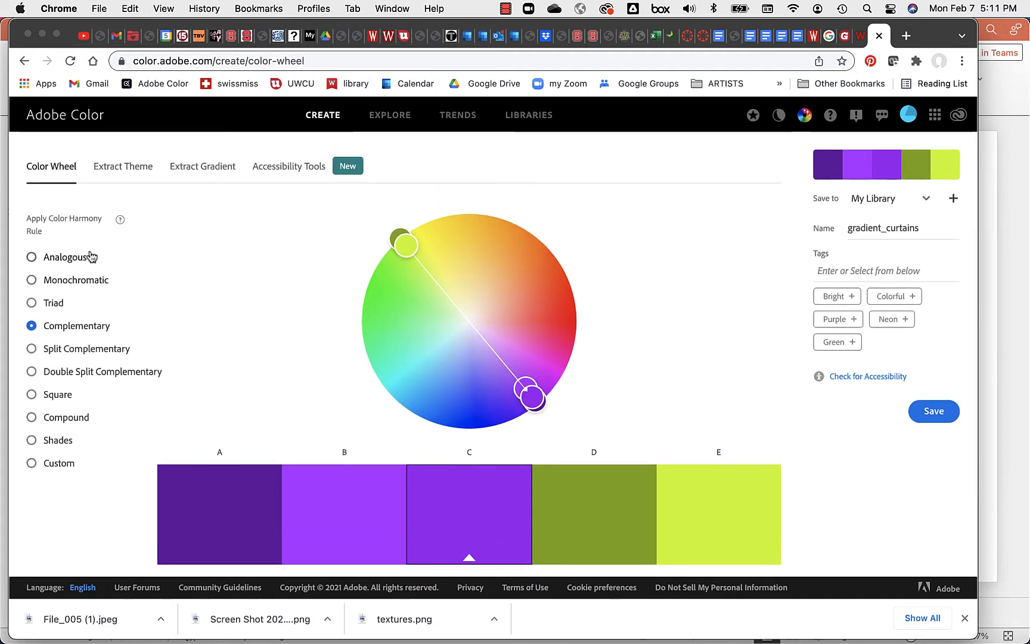
left_click(32, 258)
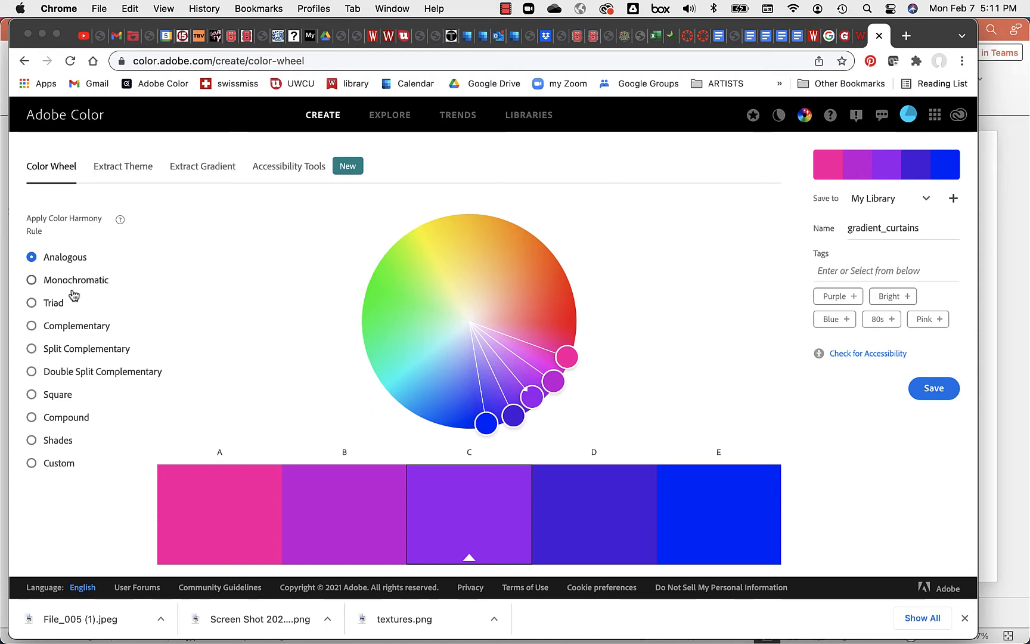
Step: Try Monochromatic and Triad, then settle on Split Complementary with swatch B pulled inward to lighten it
left_click(33, 280)
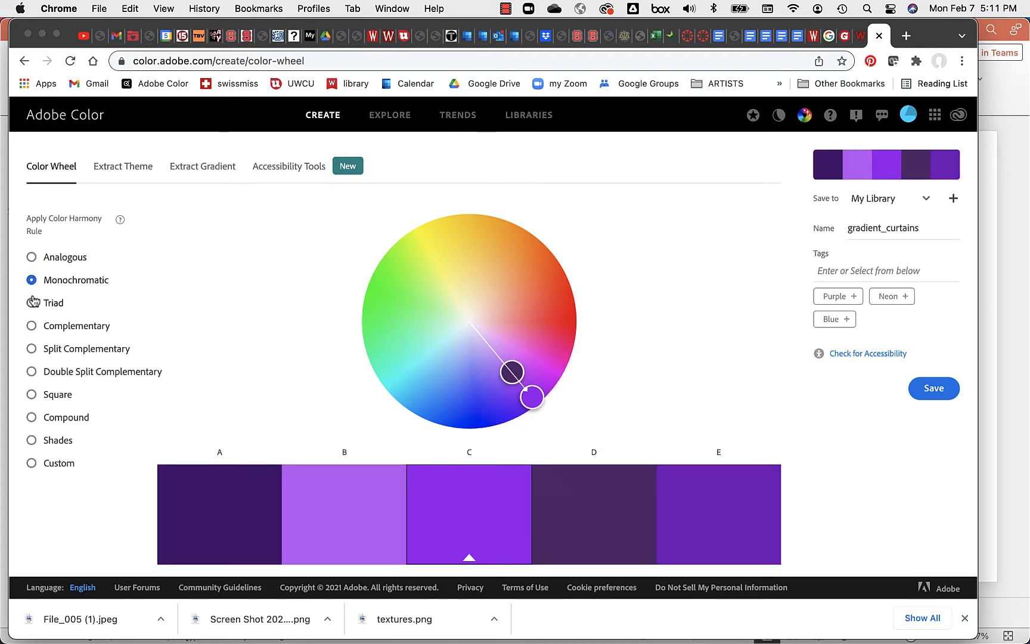
left_click(33, 304)
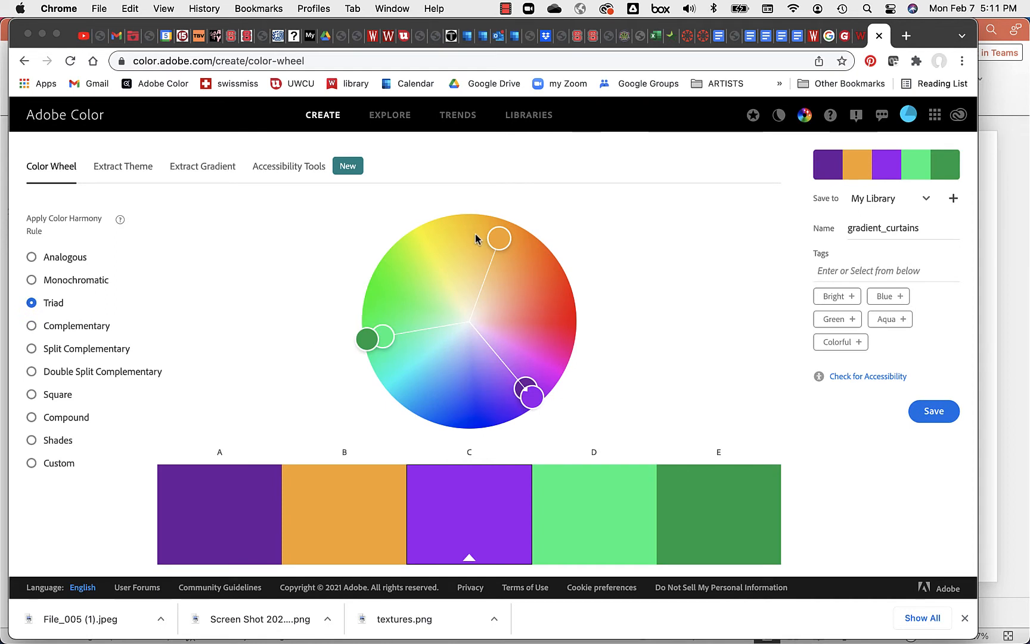
mouse_move(499, 239)
left_mouse_down()
mouse_move(452, 240)
mouse_move(418, 278)
mouse_move(441, 325)
mouse_move(409, 313)
mouse_move(393, 289)
mouse_move(436, 251)
mouse_move(481, 260)
left_mouse_up()
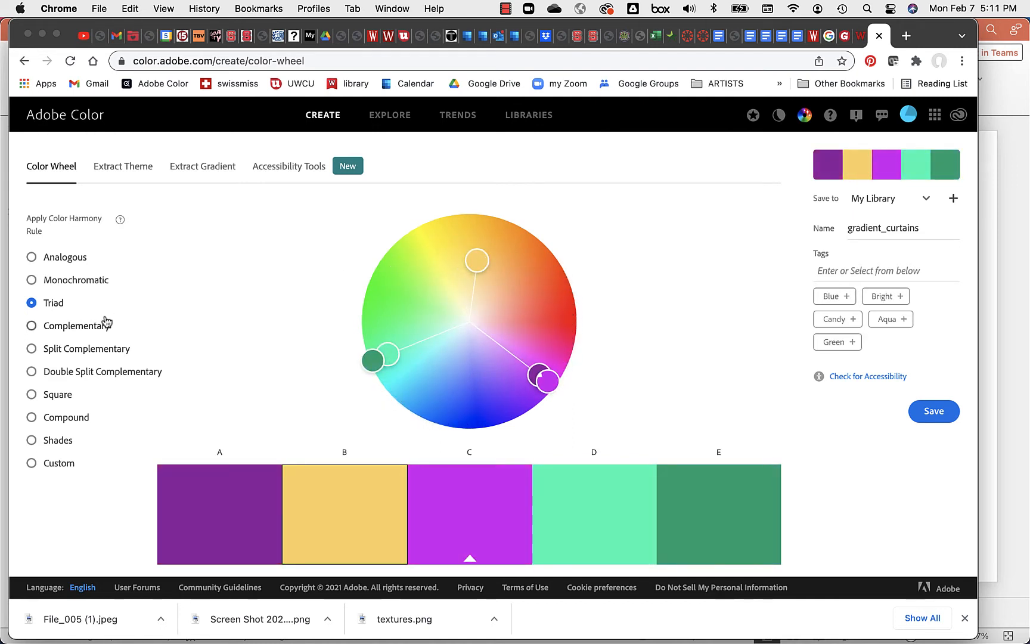
left_click(32, 328)
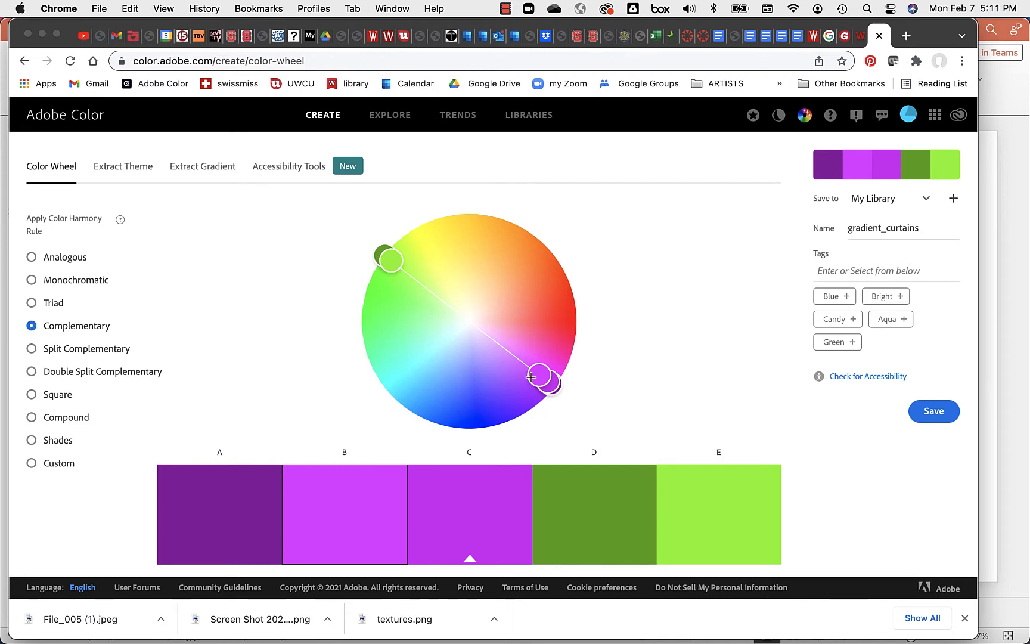
left_click(31, 348)
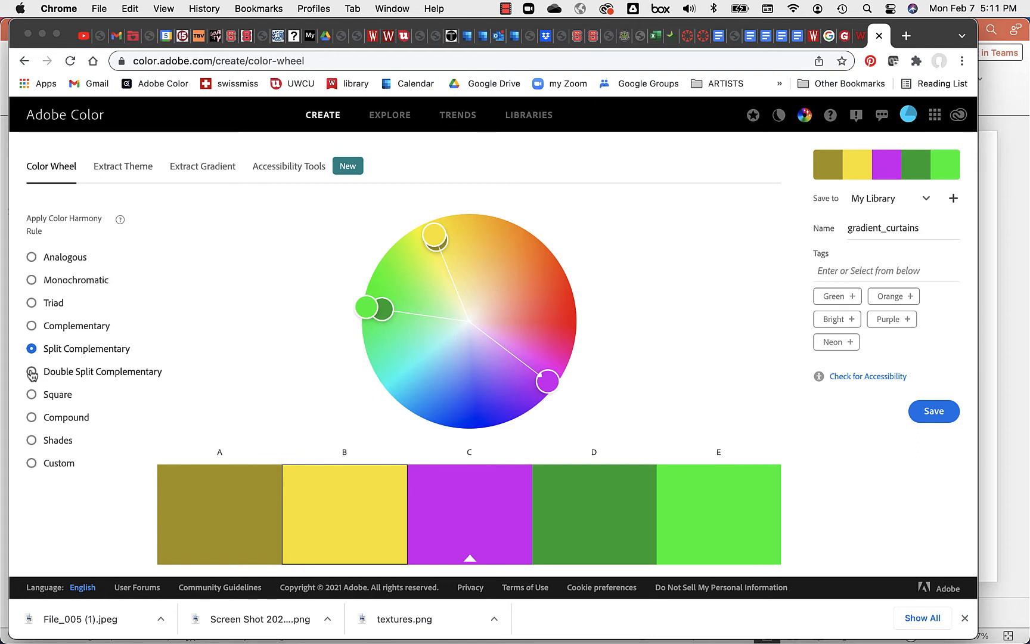
left_click_drag(438, 236, 441, 266)
Step: Lower swatch C's red value, then raise it back to 209
scroll(555, 292, "down", 5)
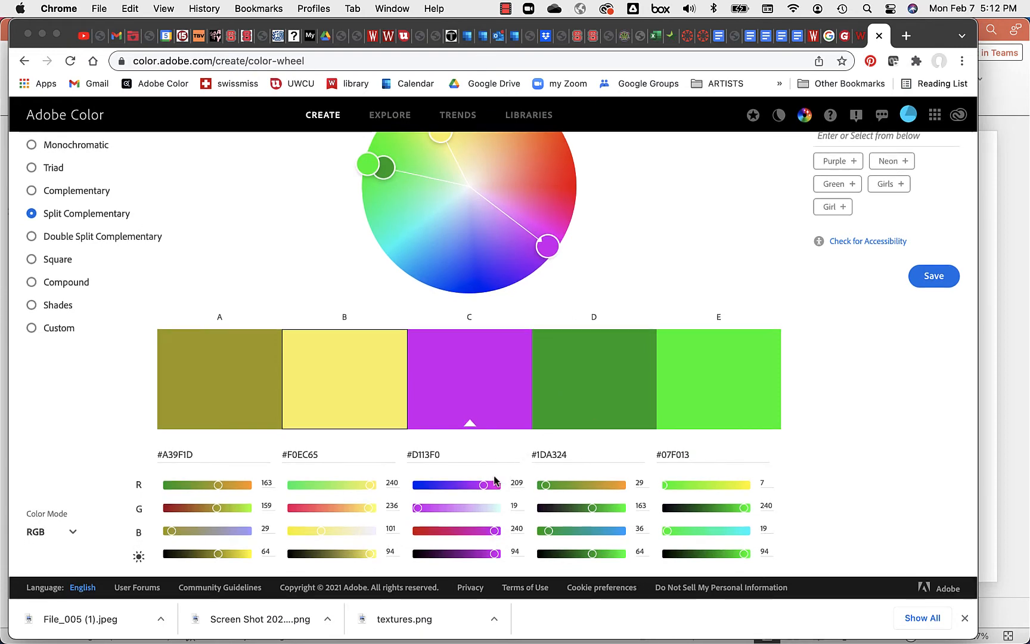
left_click_drag(483, 484, 460, 486)
left_click_drag(450, 485, 489, 484)
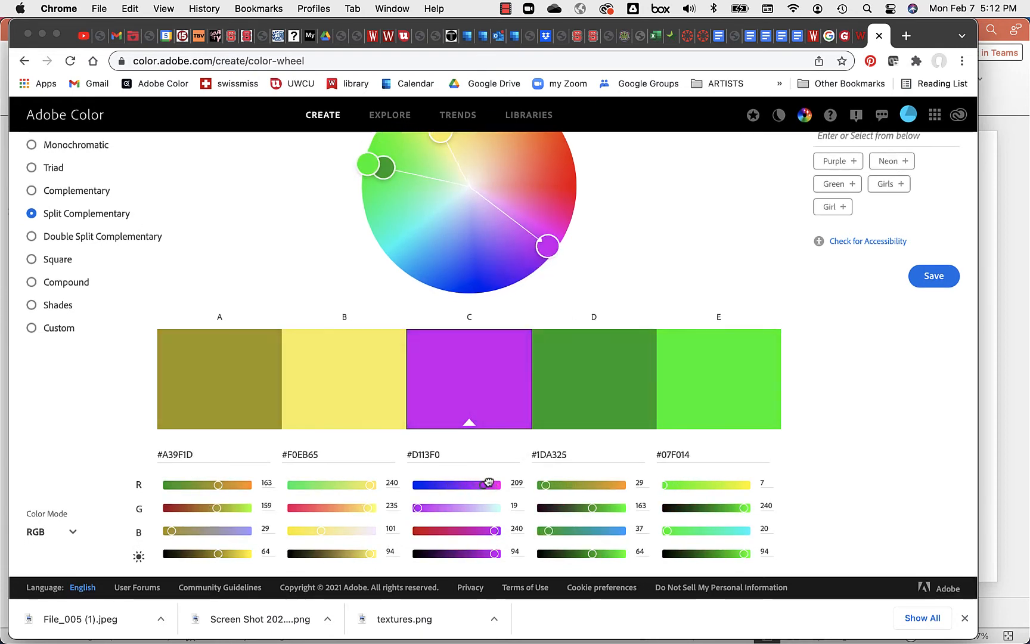
scroll(378, 409, "up", 3)
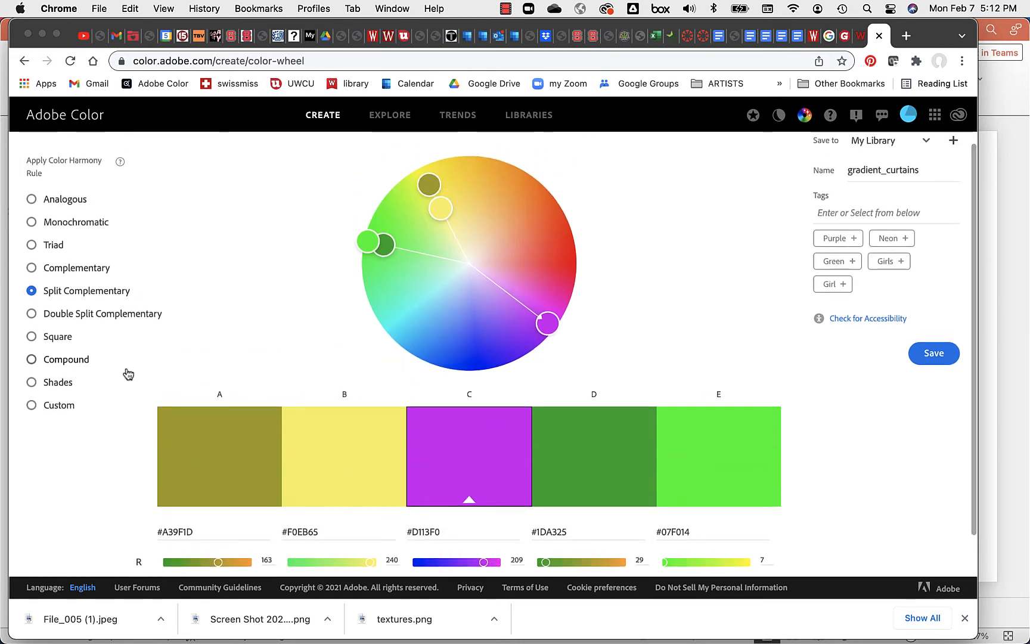
Step: Try Double Split Complementary with all swatches made paler, then switch to the Square harmony
left_click(32, 314)
scroll(133, 407, "down", 1)
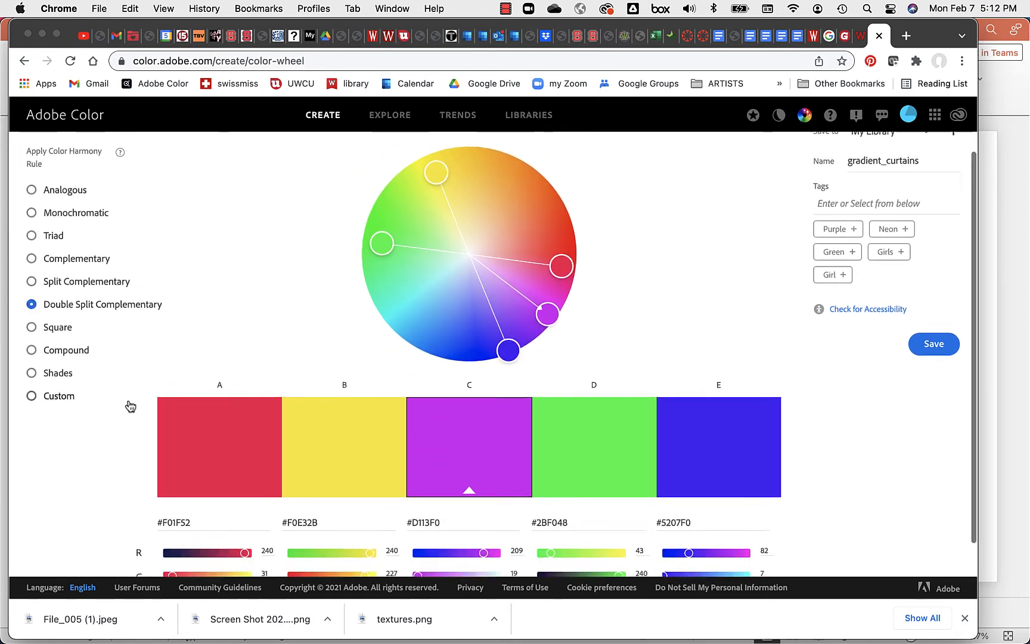
left_click_drag(547, 292, 525, 322)
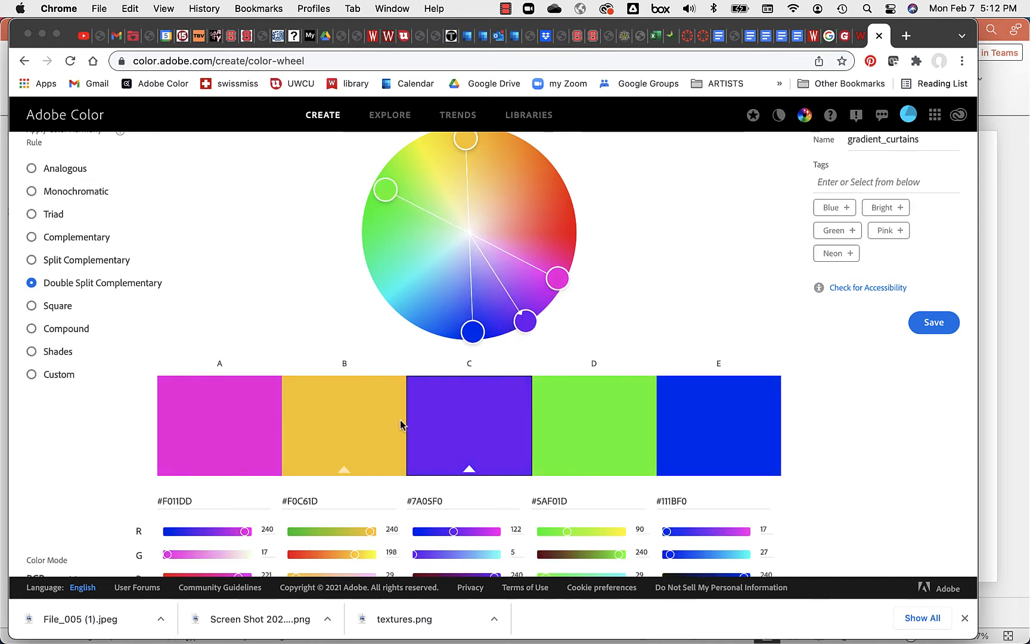
scroll(237, 441, "down", 1)
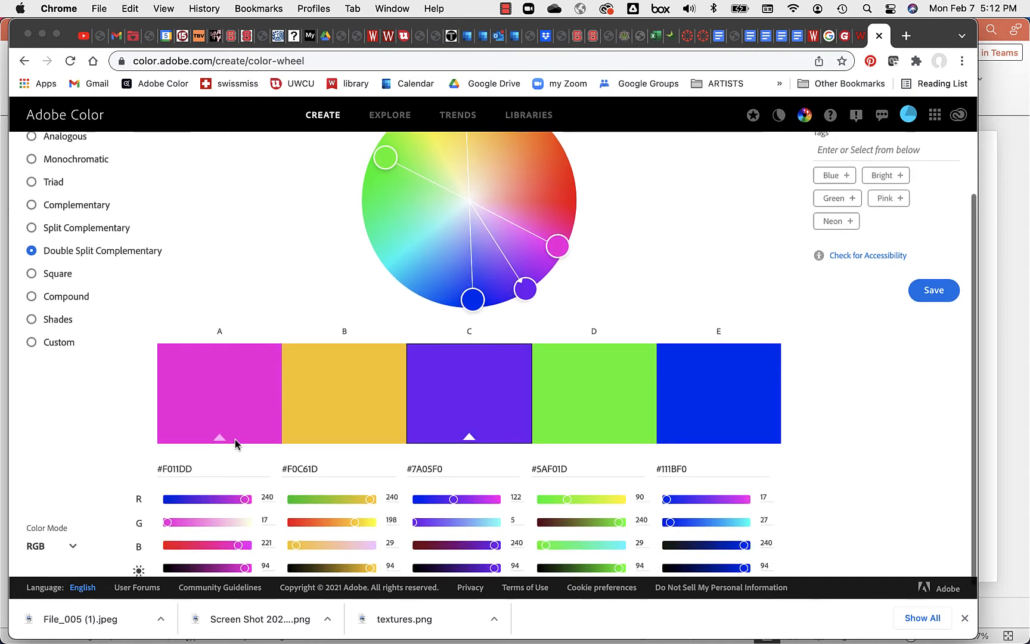
left_click(31, 273)
scroll(325, 298, "up", 2)
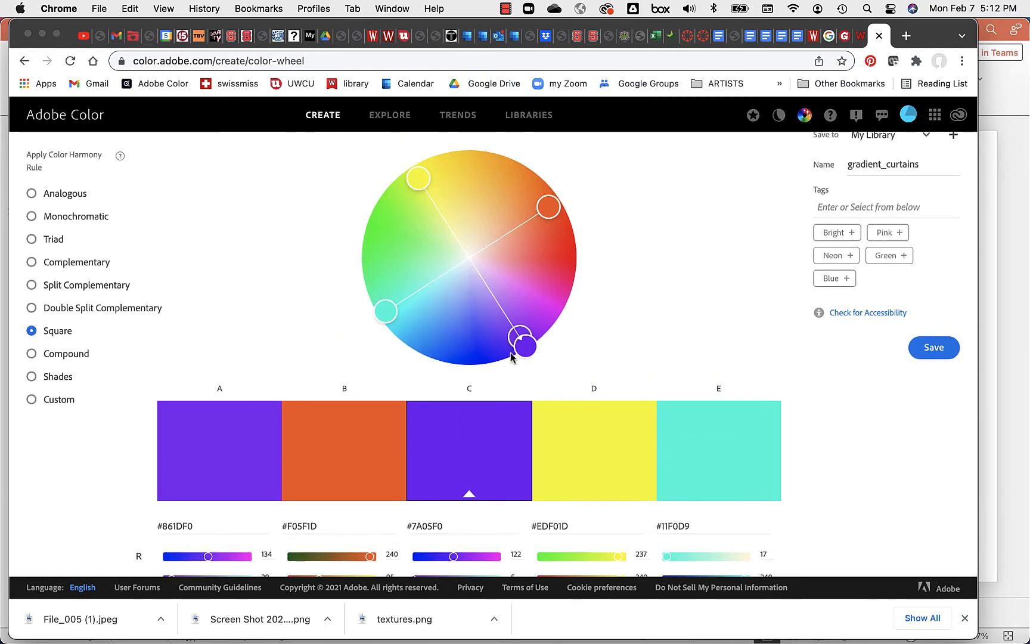
Step: Try Compound, Shades shifted toward magenta-purple, and Monochromatic, then set the harmony rule to Custom
left_click(32, 356)
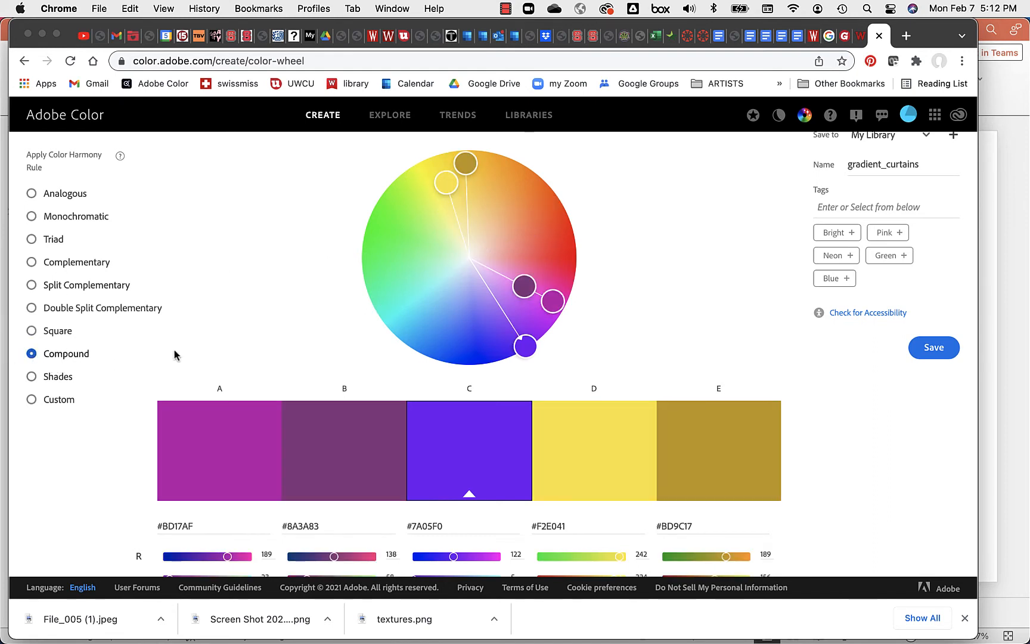
left_click(30, 378)
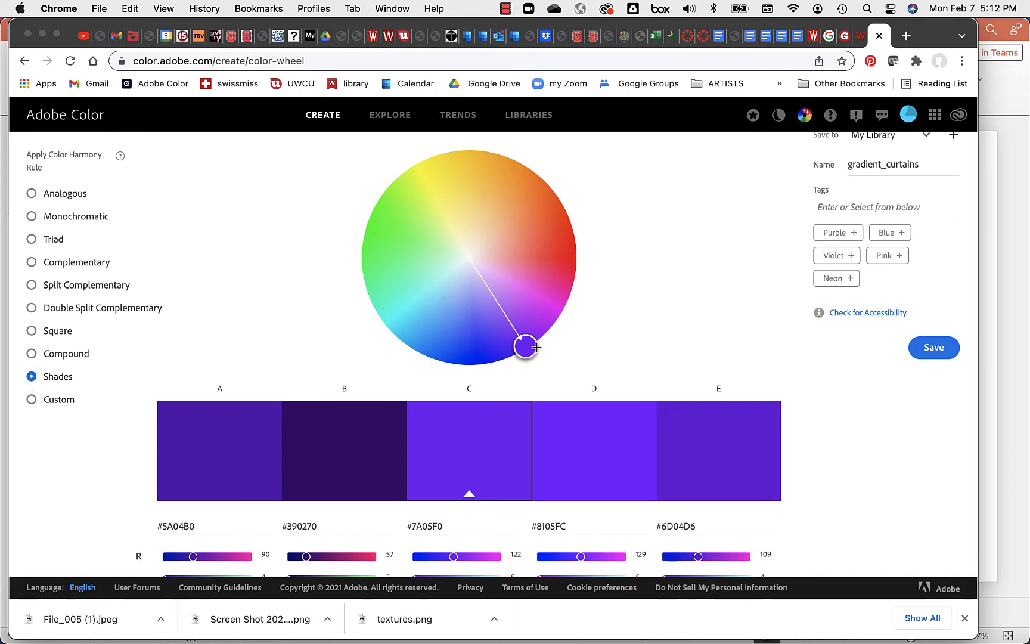
left_click_drag(532, 351, 400, 218)
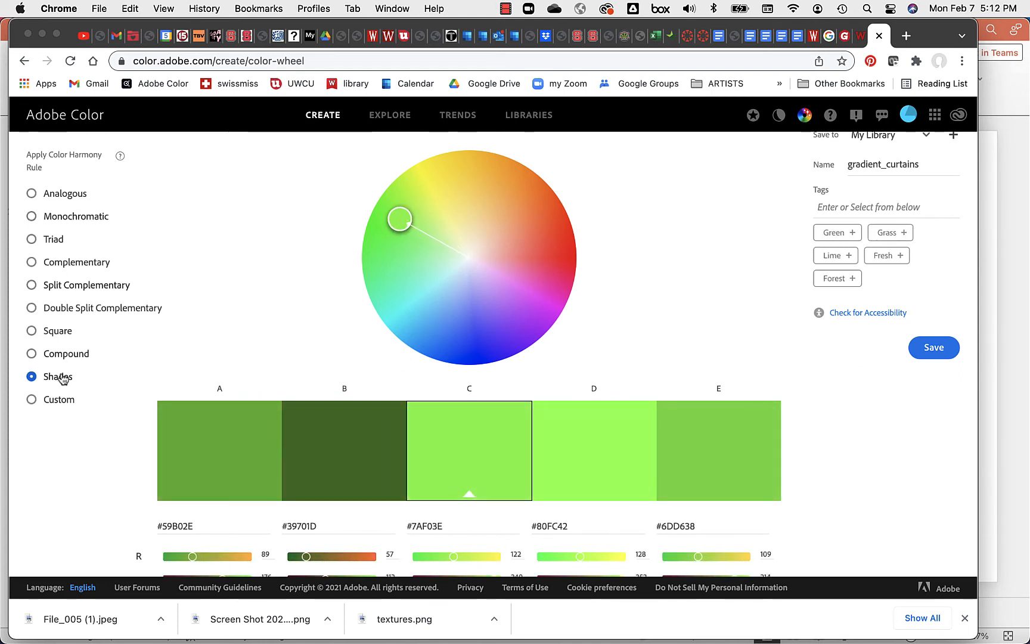
left_click(31, 216)
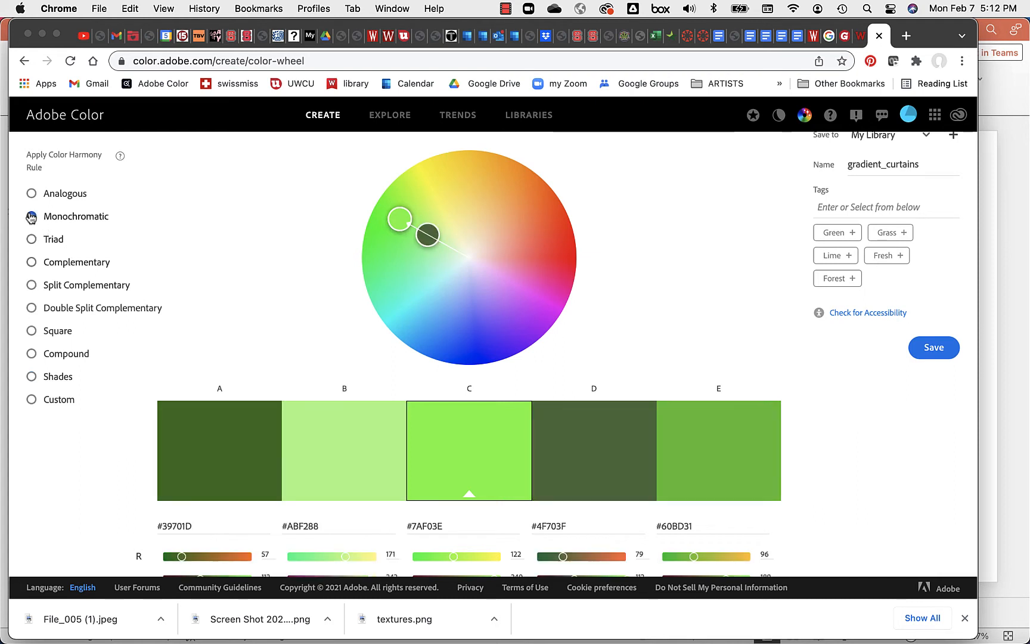
left_click(32, 377)
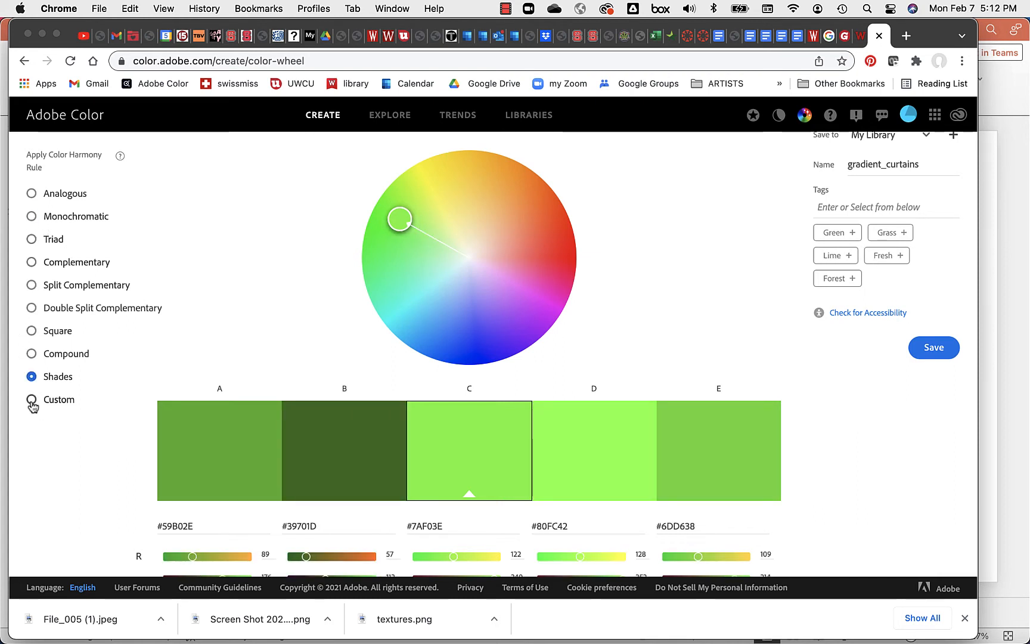
left_click(32, 400)
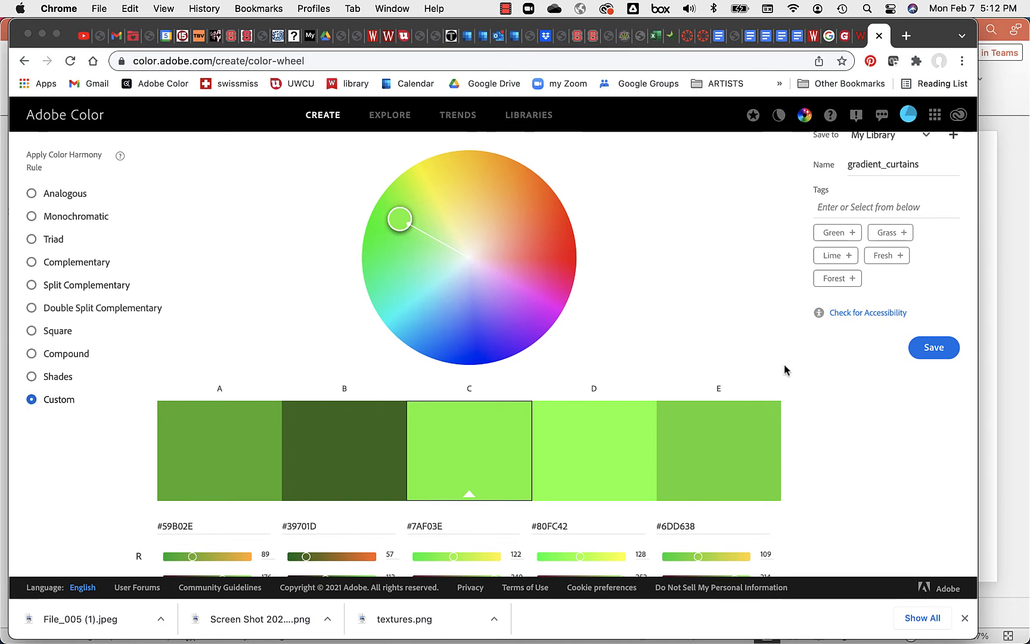
scroll(783, 370, "up", 2)
scroll(821, 363, "down", 4)
scroll(787, 379, "up", 3)
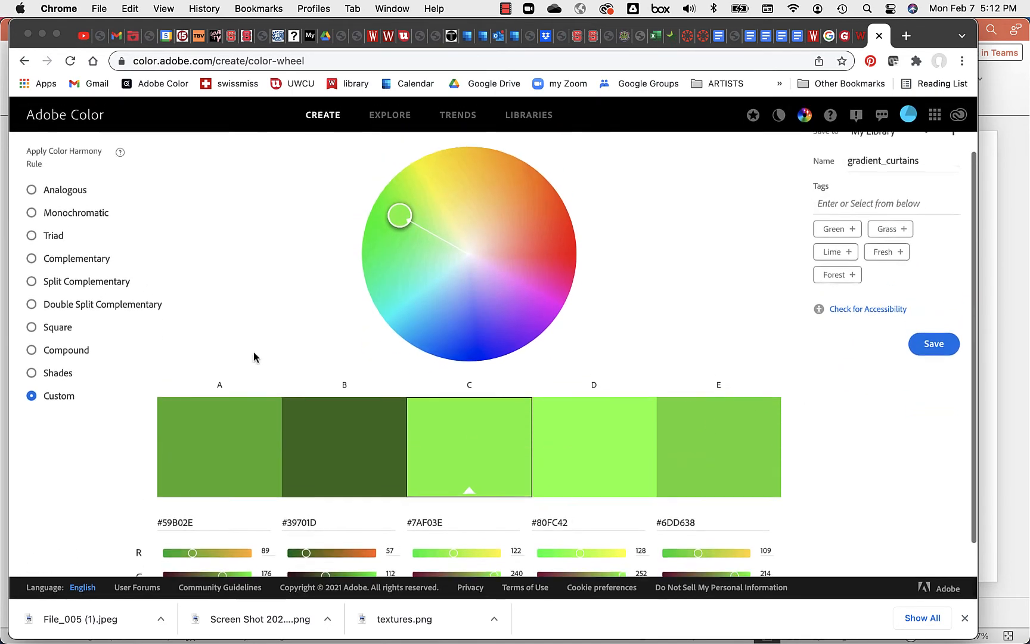
Step: Switch to Double Split Complementary, then Square rotated toward red, with swatch E's green lowered to 99
left_click(36, 313)
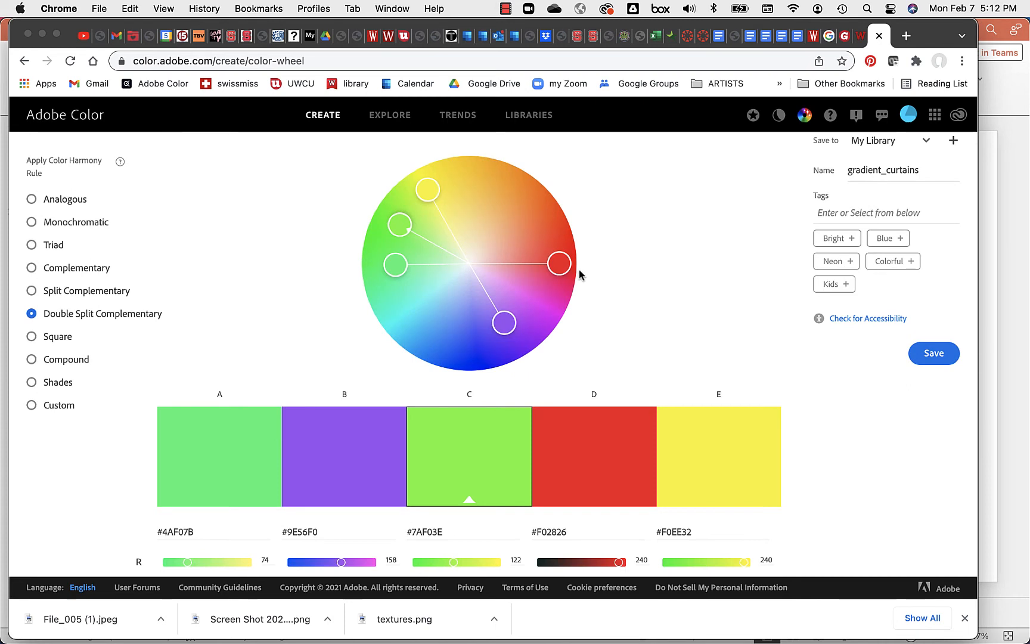
left_click_drag(560, 263, 548, 263)
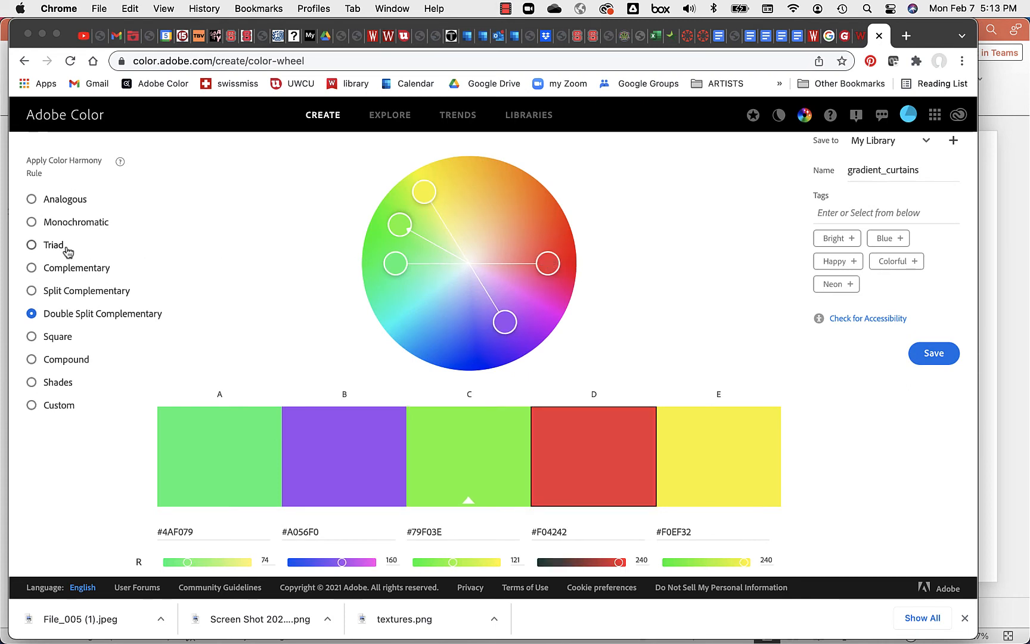
left_click(32, 337)
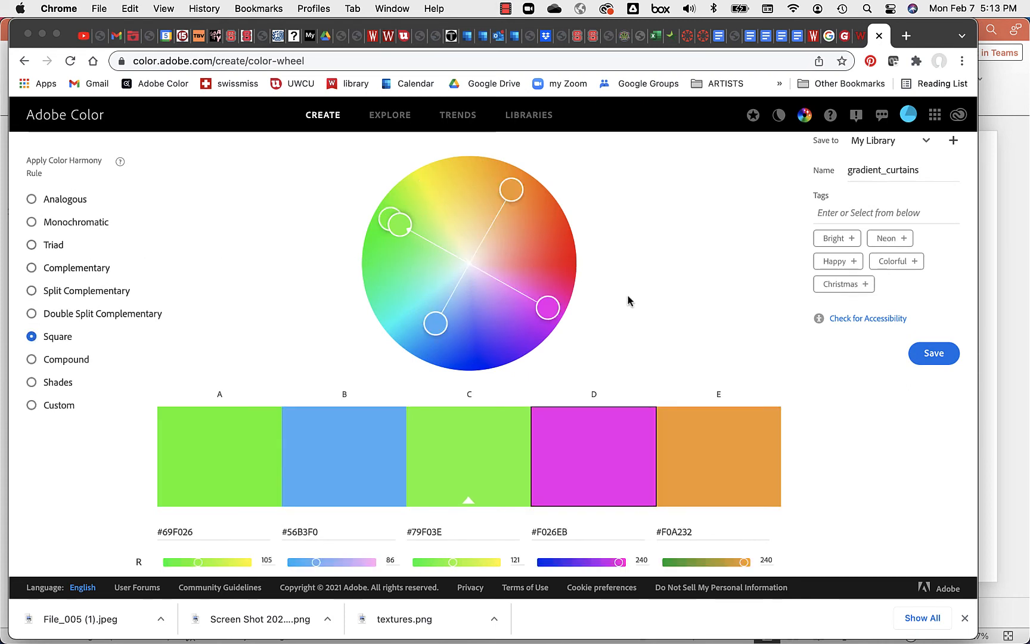
left_click_drag(550, 306, 562, 257)
scroll(697, 315, "down", 3)
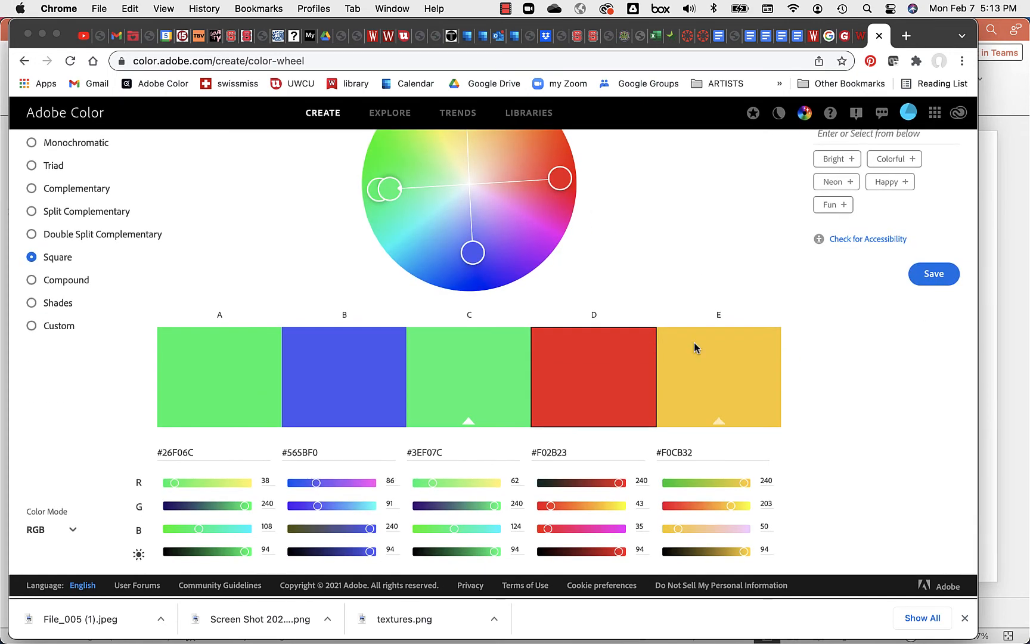
left_click_drag(733, 506, 690, 511)
scroll(853, 331, "up", 5)
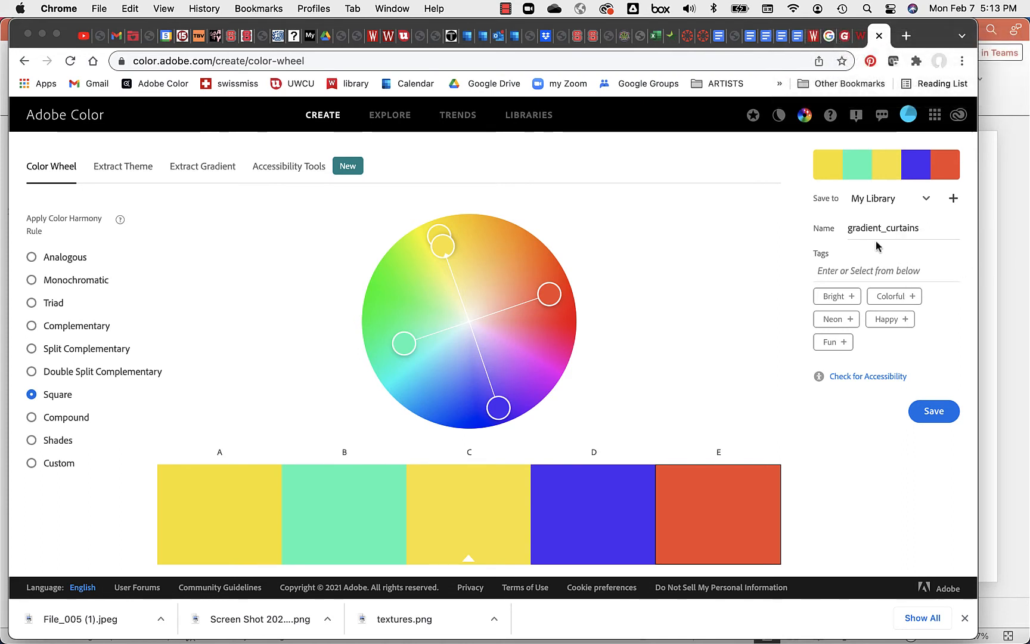
Step: Rename the Square theme to 'square', save it to My Library, and return to the curtain photo's theme
left_click(922, 229)
double_click(869, 230)
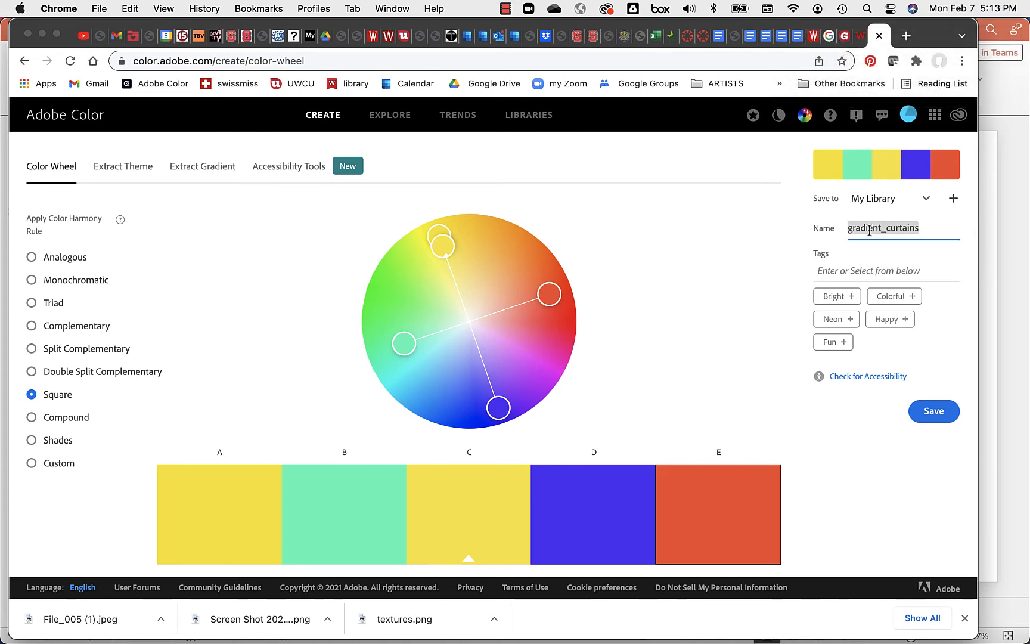
type("sq")
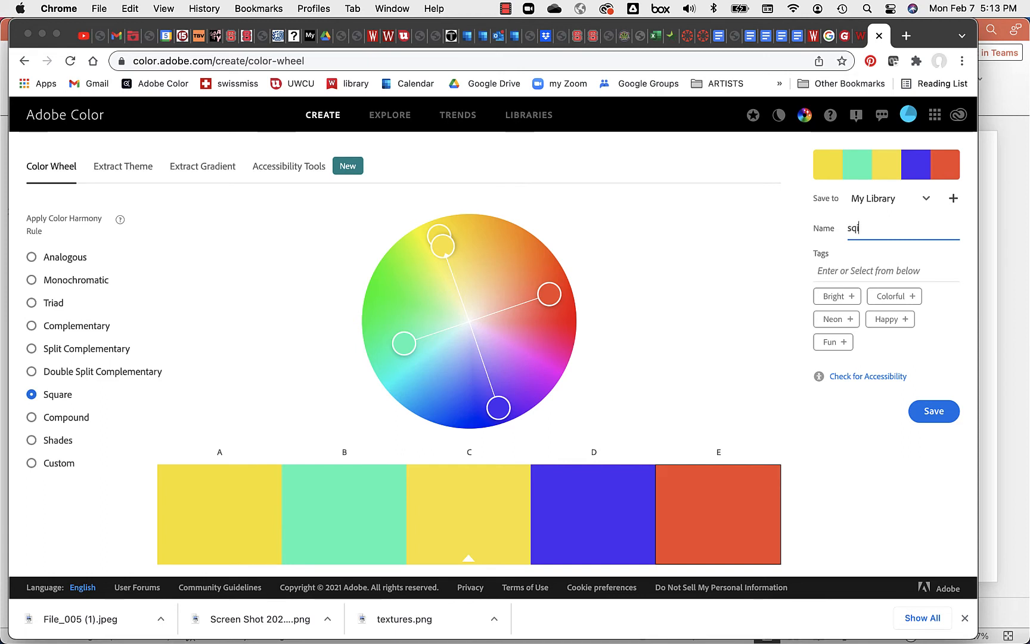
type("iare")
key("BackSpace")
key("BackSpace")
key("BackSpace")
key("BackSpace")
type("ura")
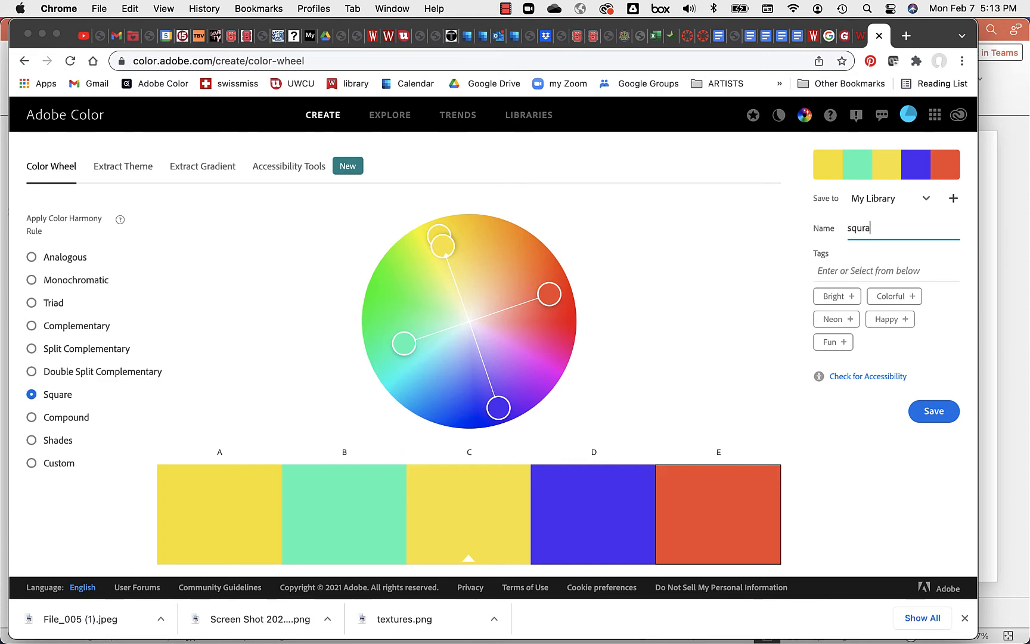
type("u")
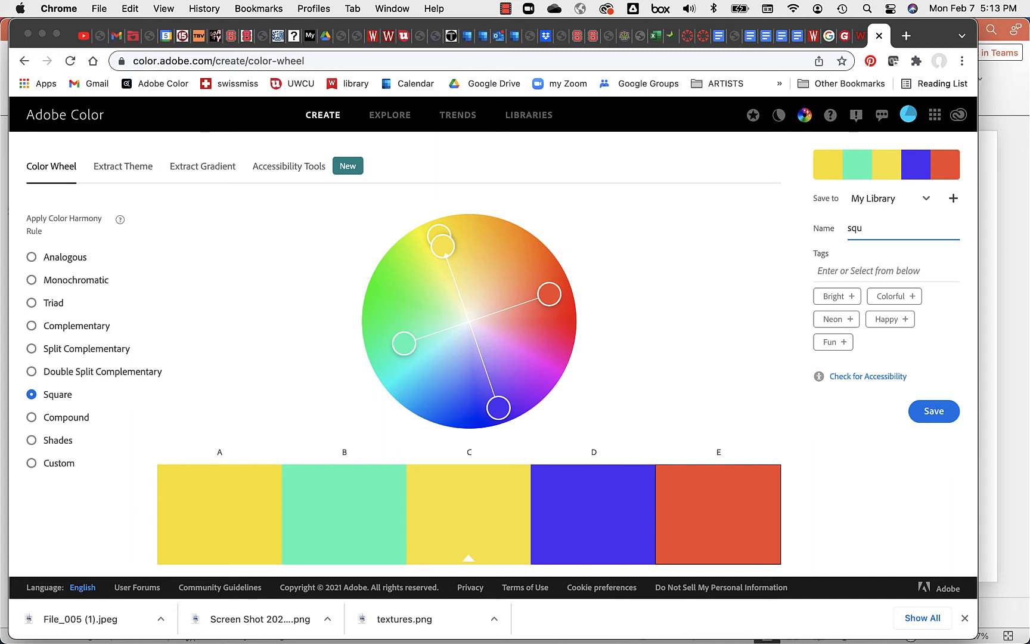
type("e")
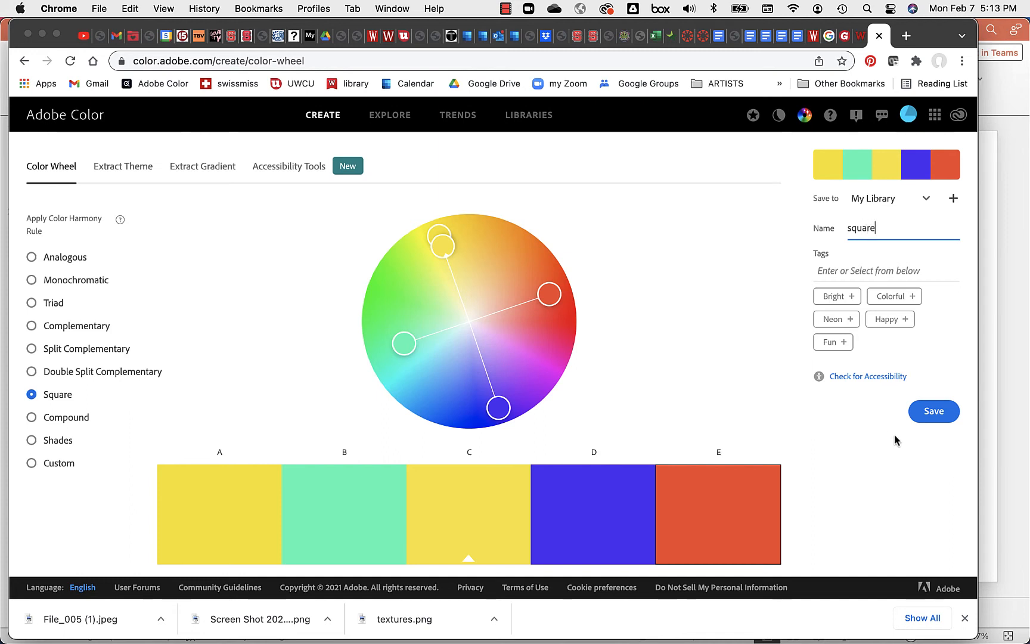
left_click(939, 418)
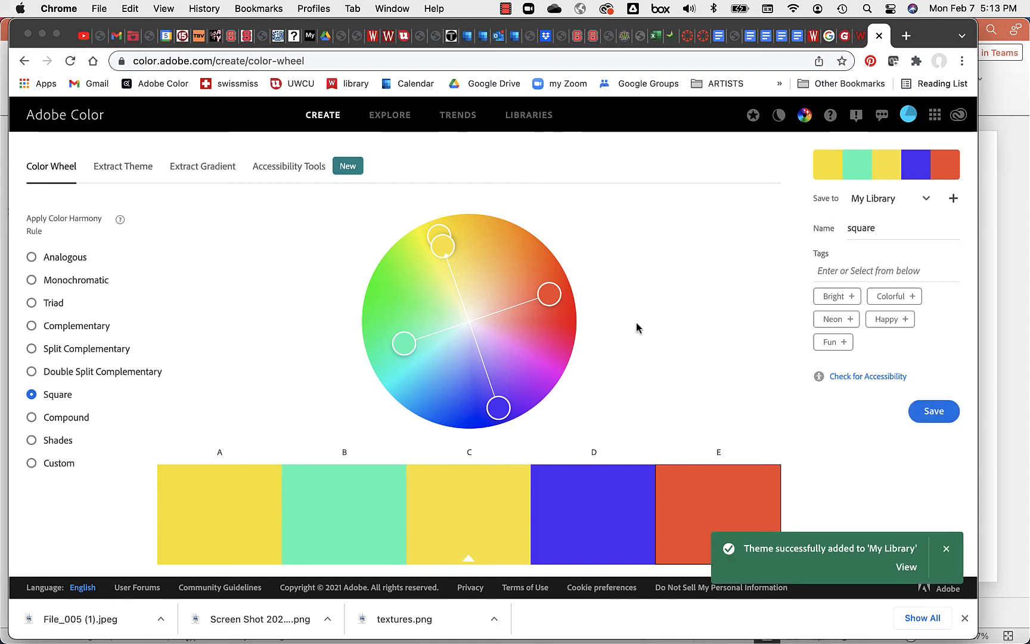
left_click(150, 171)
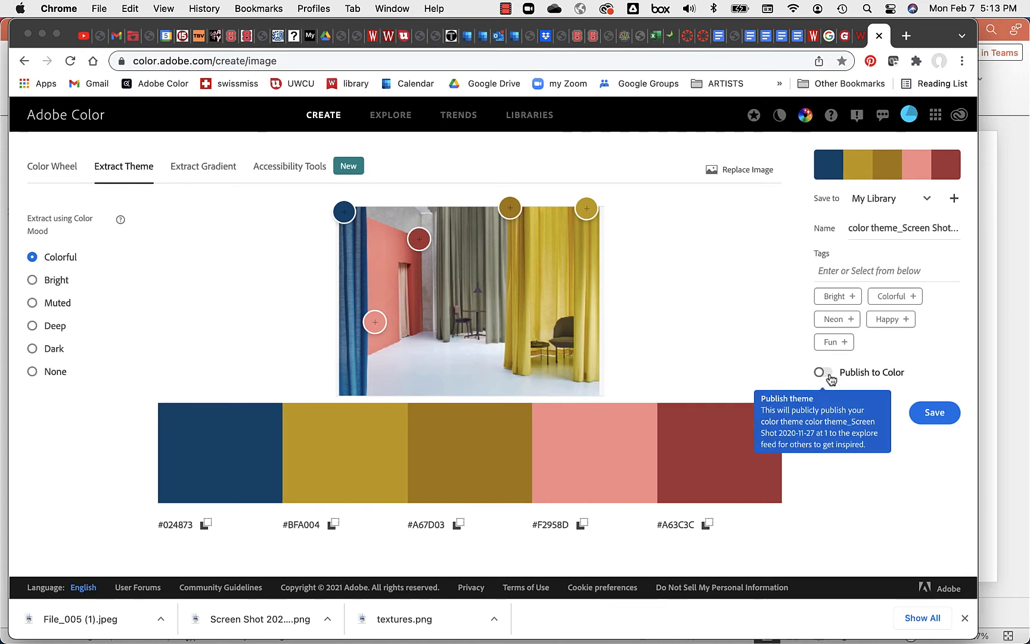
Step: Extract the curtain palette with the Deep mood, view its gradient, then open the Contrast Checker
left_click(32, 326)
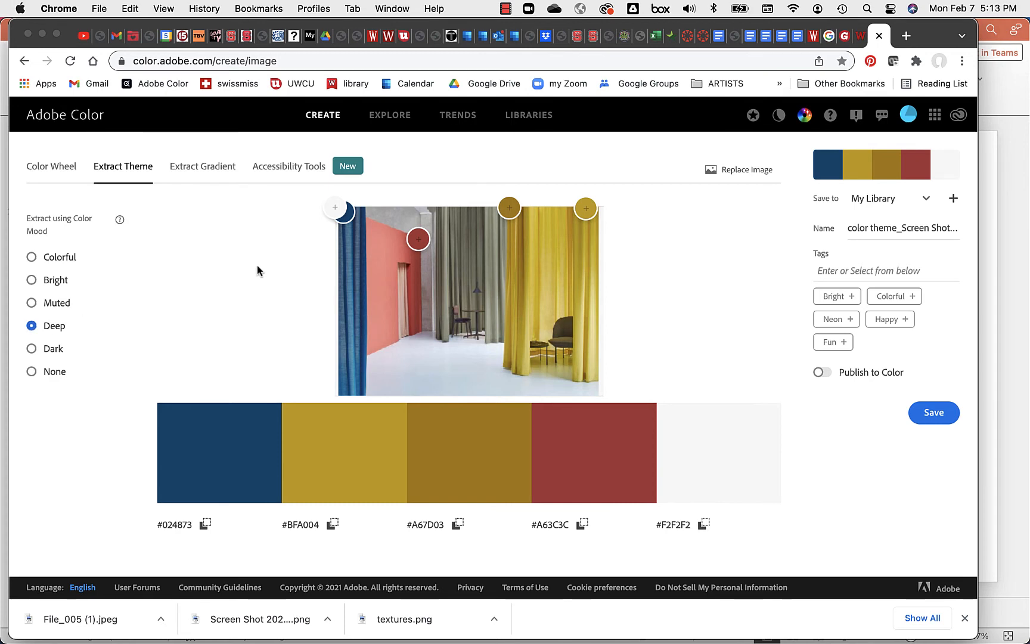
left_click(196, 171)
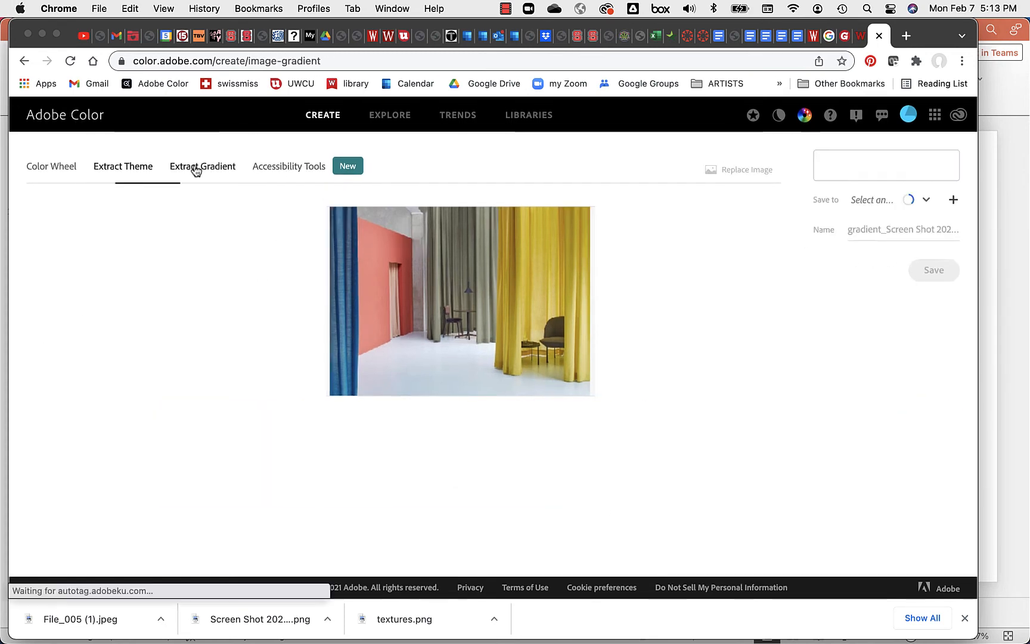
scroll(741, 273, "down", 3)
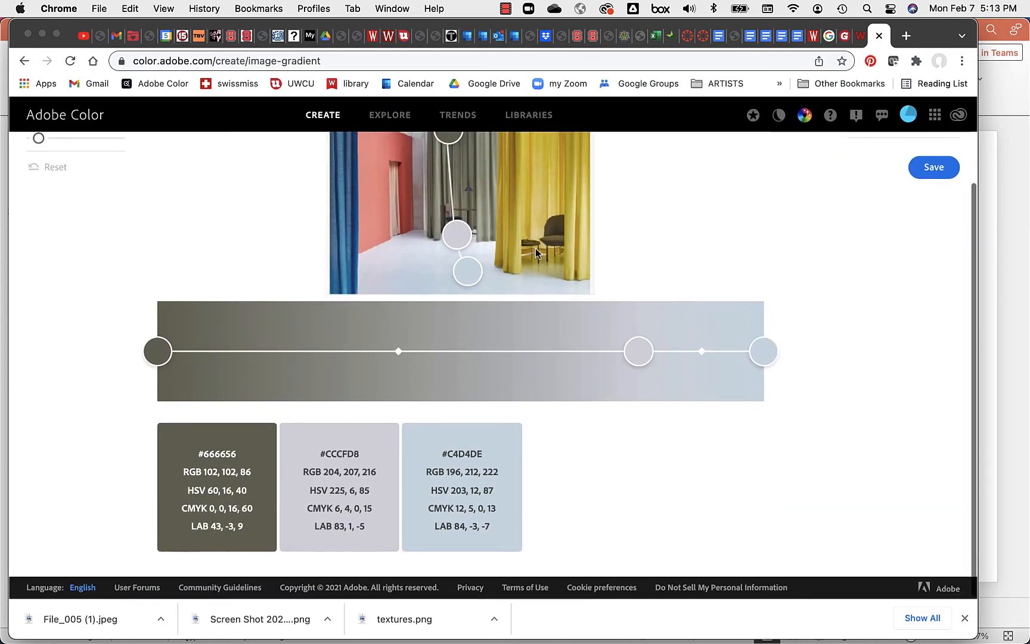
scroll(189, 156, "up", 3)
left_click(301, 171)
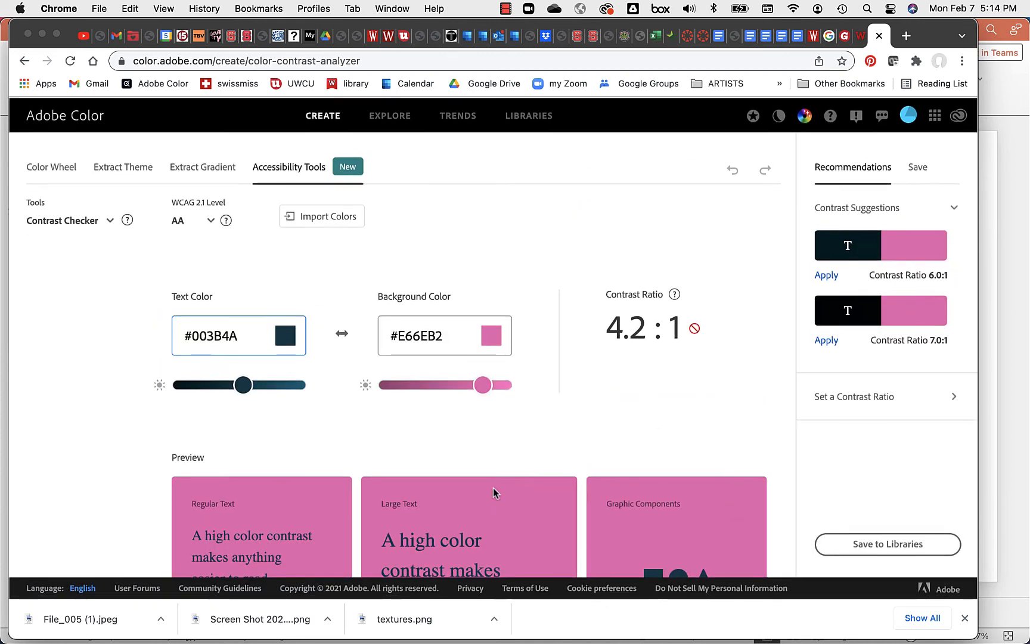
Step: Darken the text colour and brighten the pink background to raise the contrast ratio
scroll(494, 488, "down", 3)
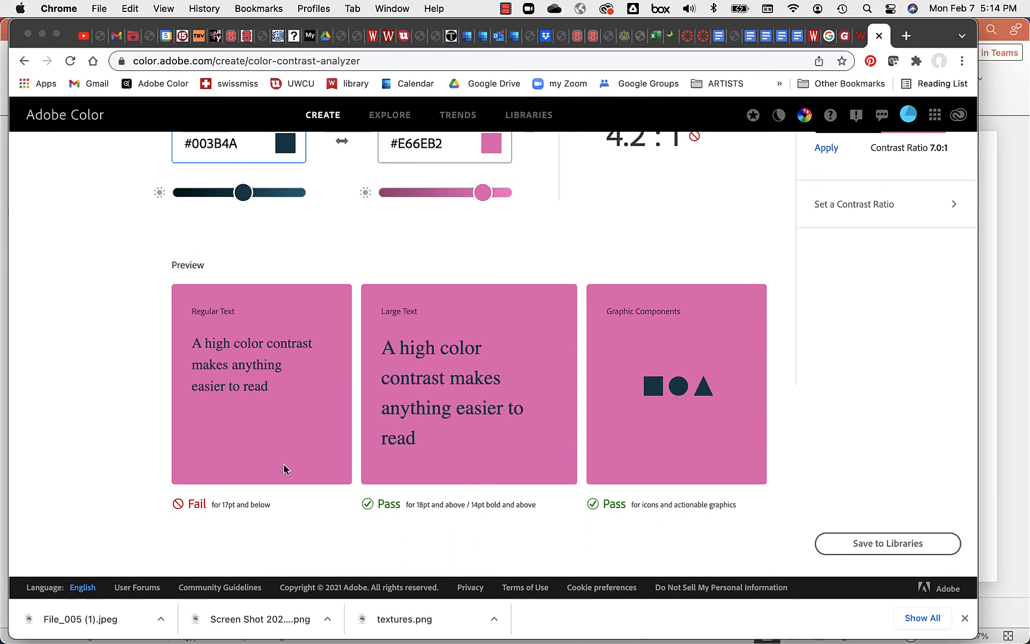
scroll(335, 452, "up", 3)
scroll(338, 442, "down", 1)
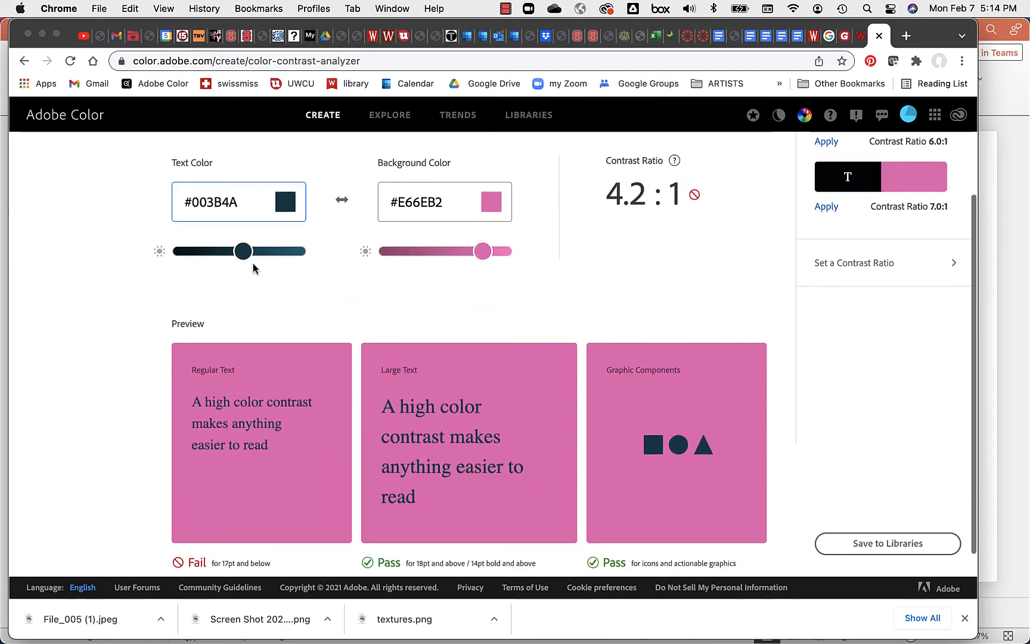
left_click_drag(245, 251, 184, 251)
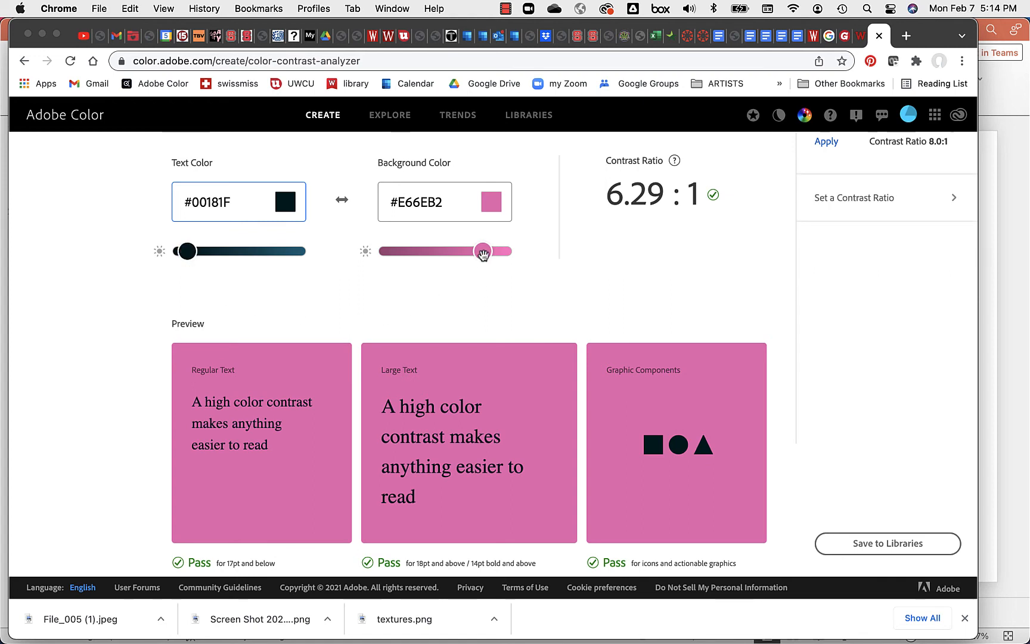
left_click_drag(483, 252, 529, 252)
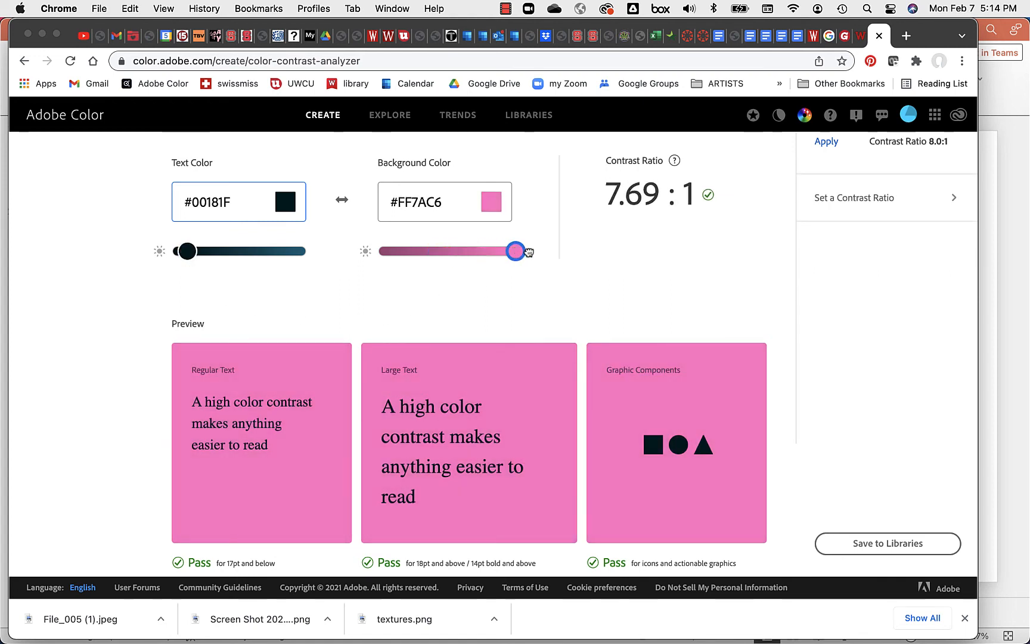
Step: Test a lighter text colour, then darken it back to #002129 on #FF7AC6 at 7.08:1
scroll(655, 303, "up", 2)
scroll(654, 303, "down", 4)
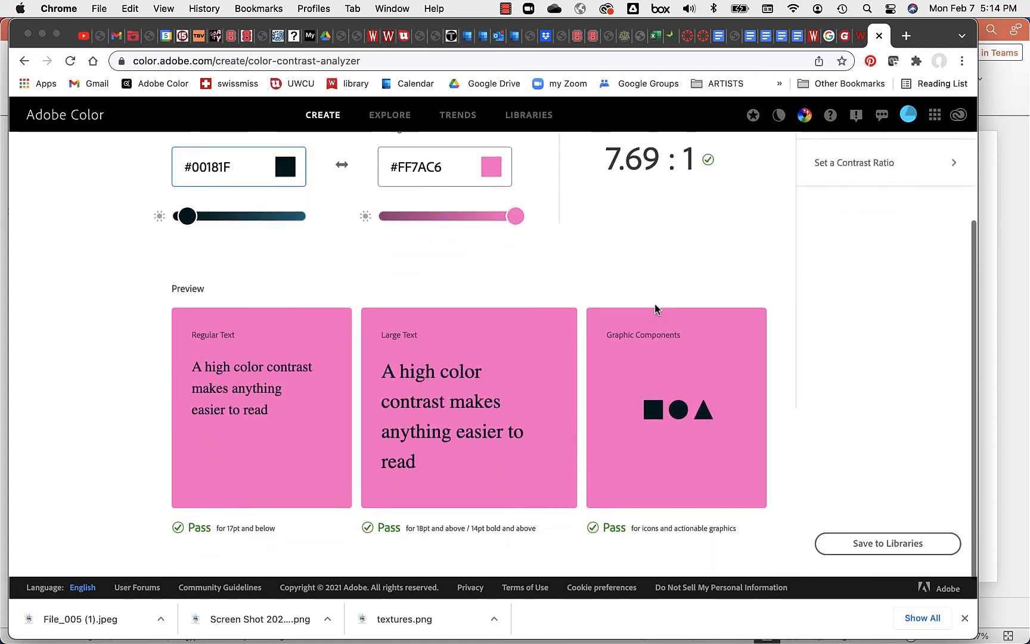
scroll(656, 308, "up", 2)
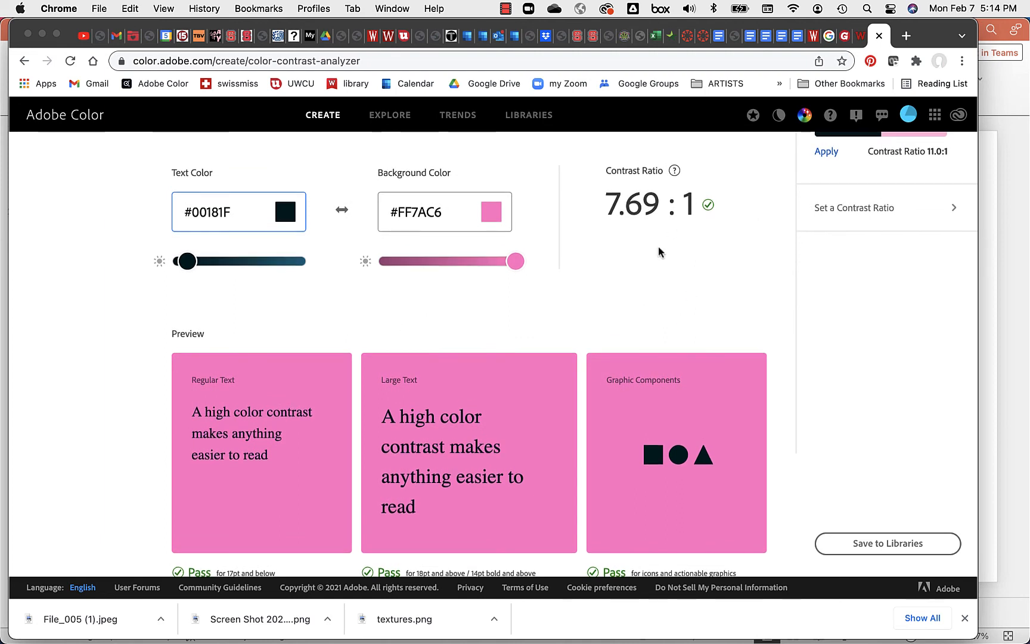
scroll(665, 249, "down", 1)
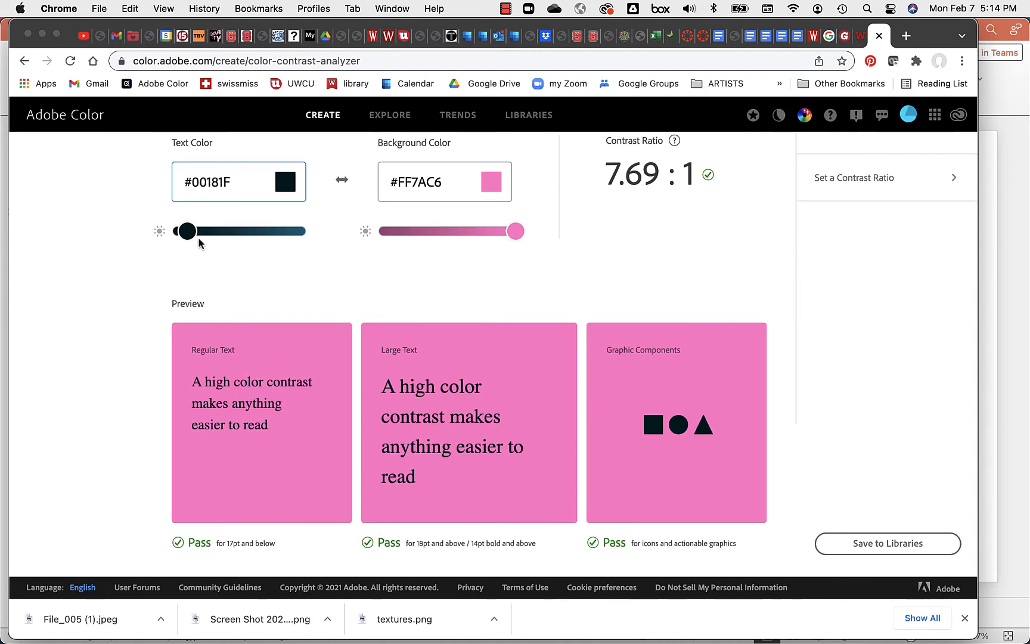
left_click_drag(199, 237, 322, 234)
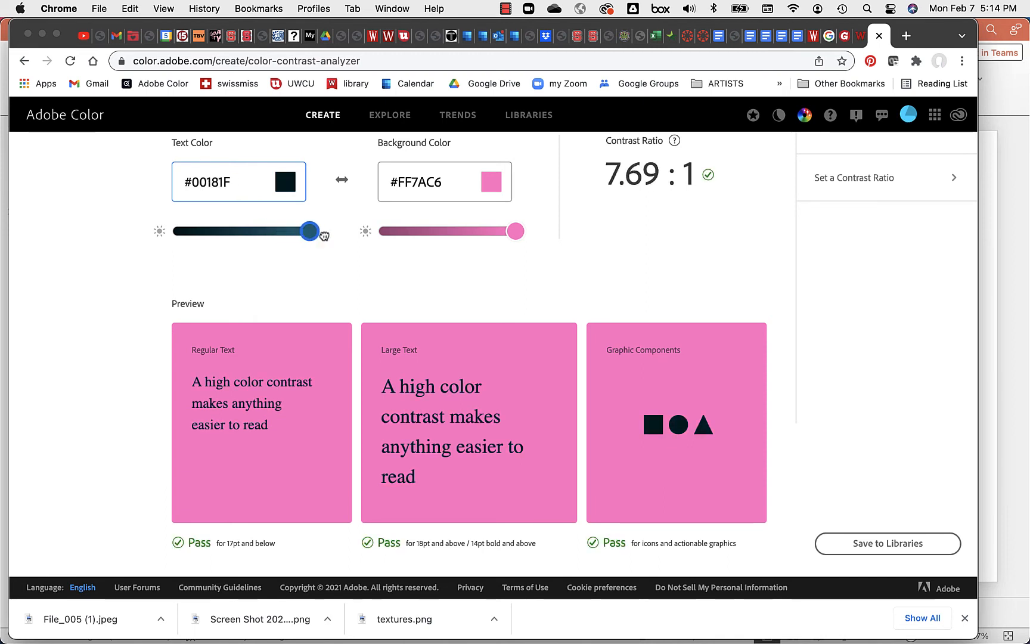
left_click_drag(310, 231, 195, 236)
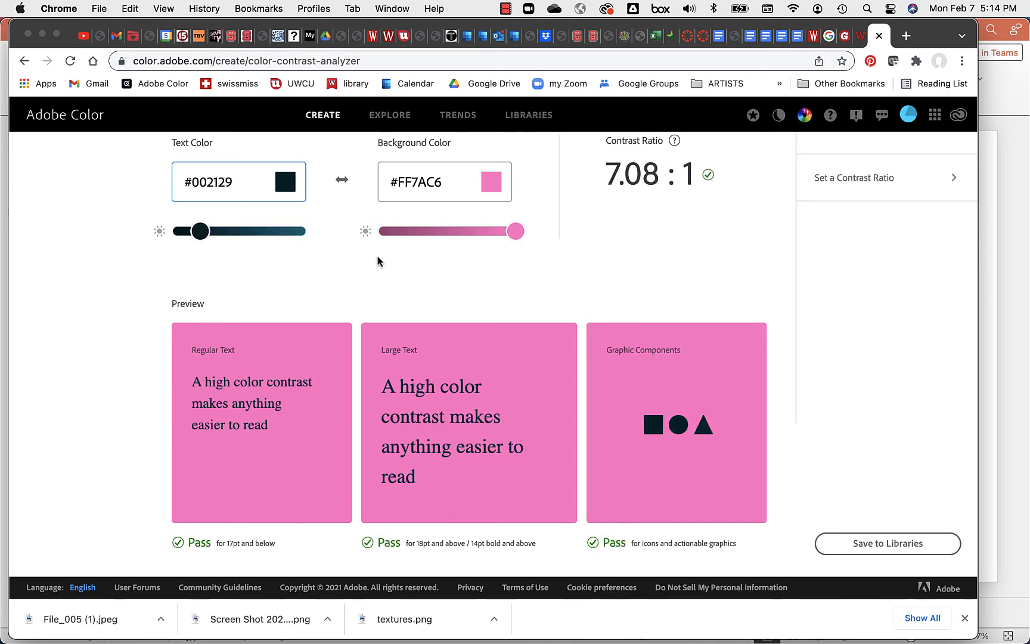
scroll(377, 261, "up", 3)
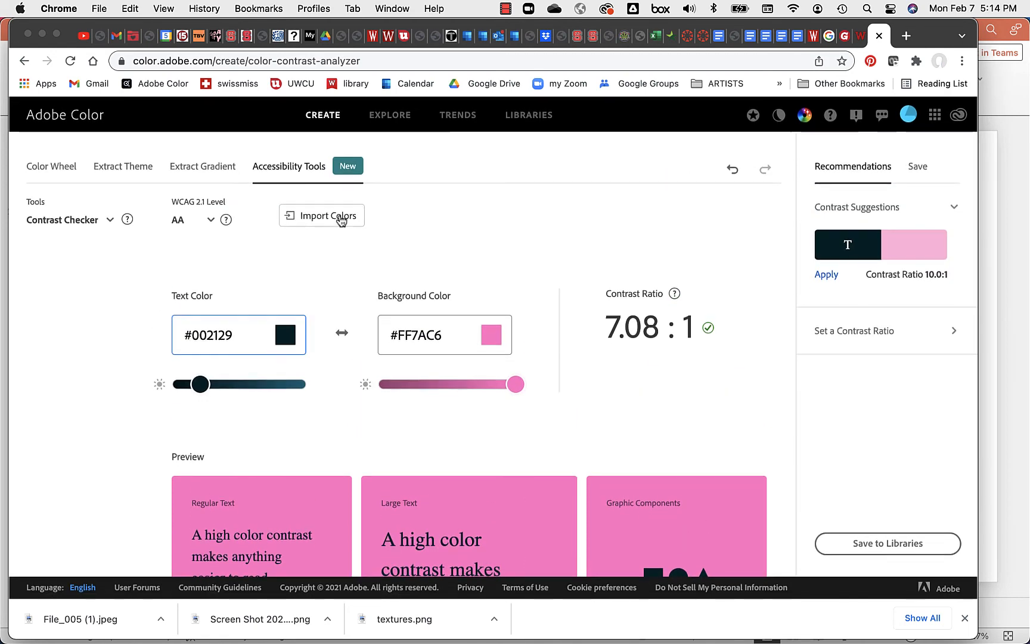
Step: Import colours from File_005 (1).jpeg, sampling teal #377172 text on red #F23D3D from the yarn
left_click(341, 219)
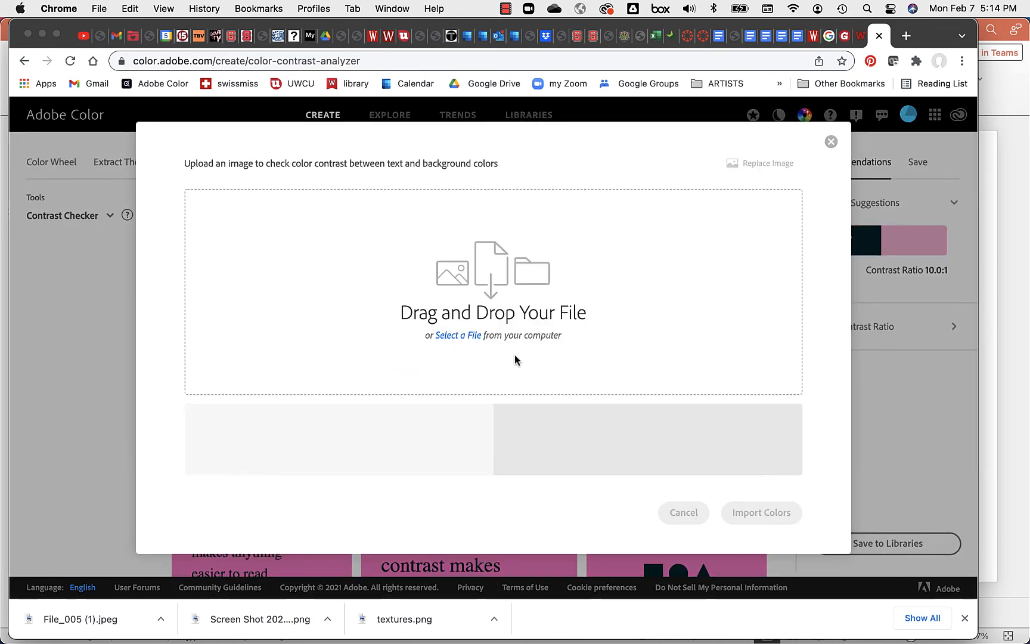
left_click(466, 337)
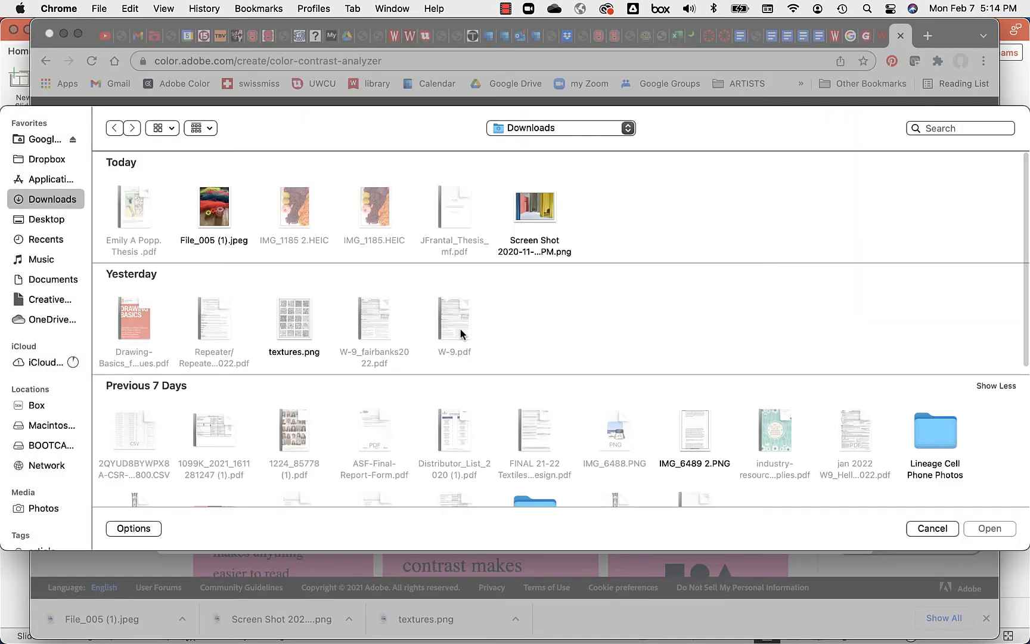
left_click(231, 208)
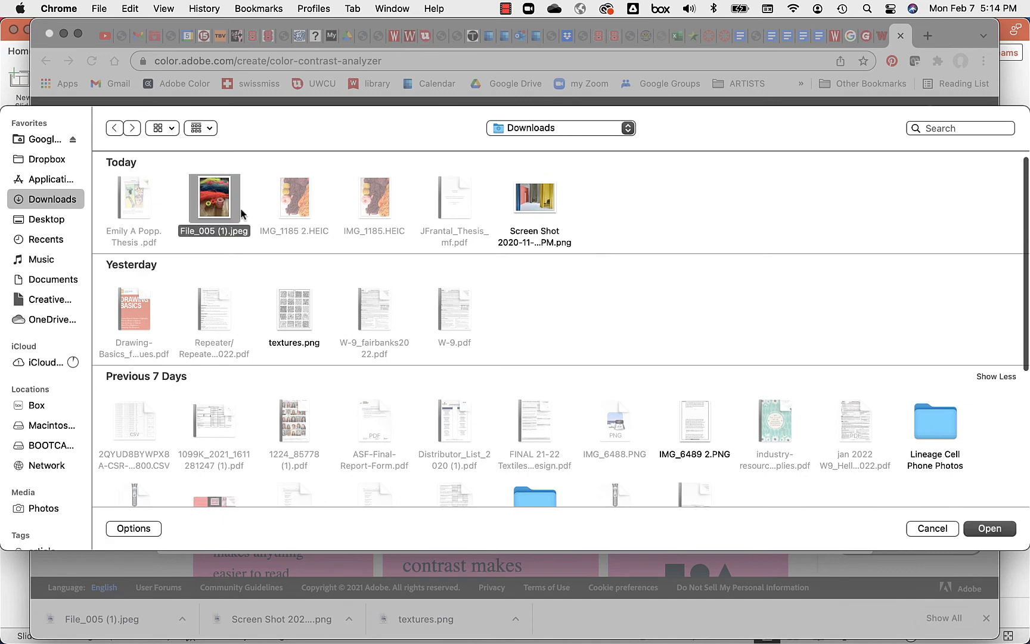
left_click(988, 529)
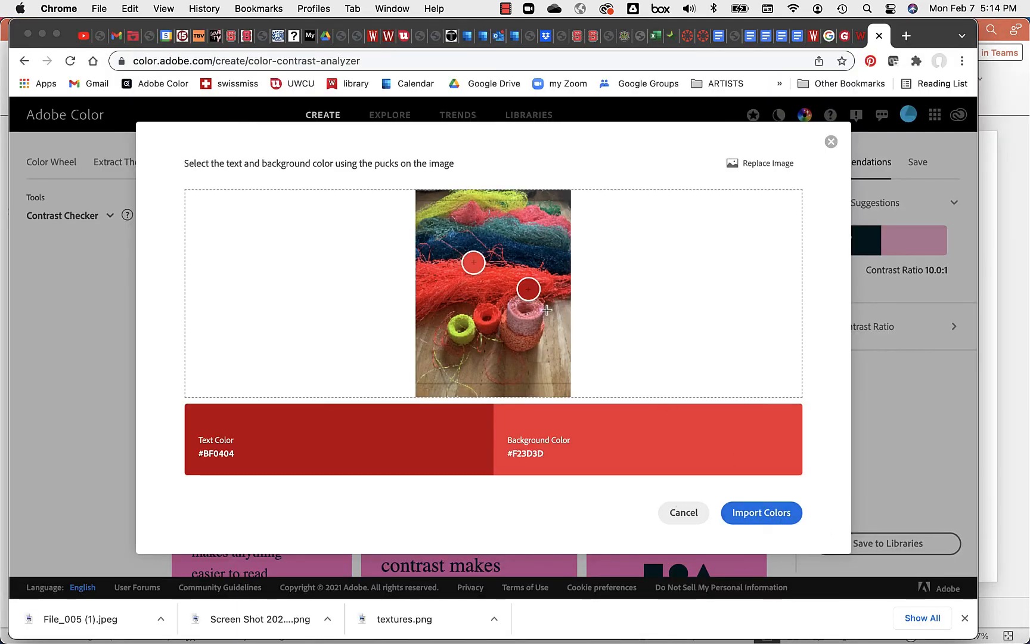
left_click_drag(525, 287, 514, 235)
left_click(756, 514)
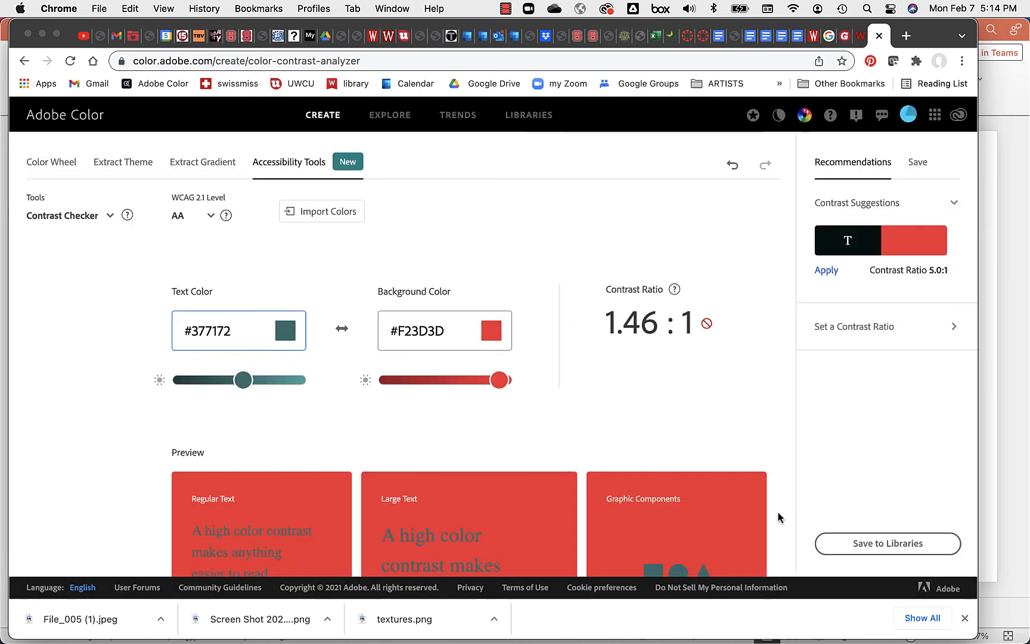
Step: Darken the teal text colour and lighten the red background colour
scroll(751, 504, "down", 3)
scroll(752, 505, "up", 2)
scroll(751, 505, "down", 1)
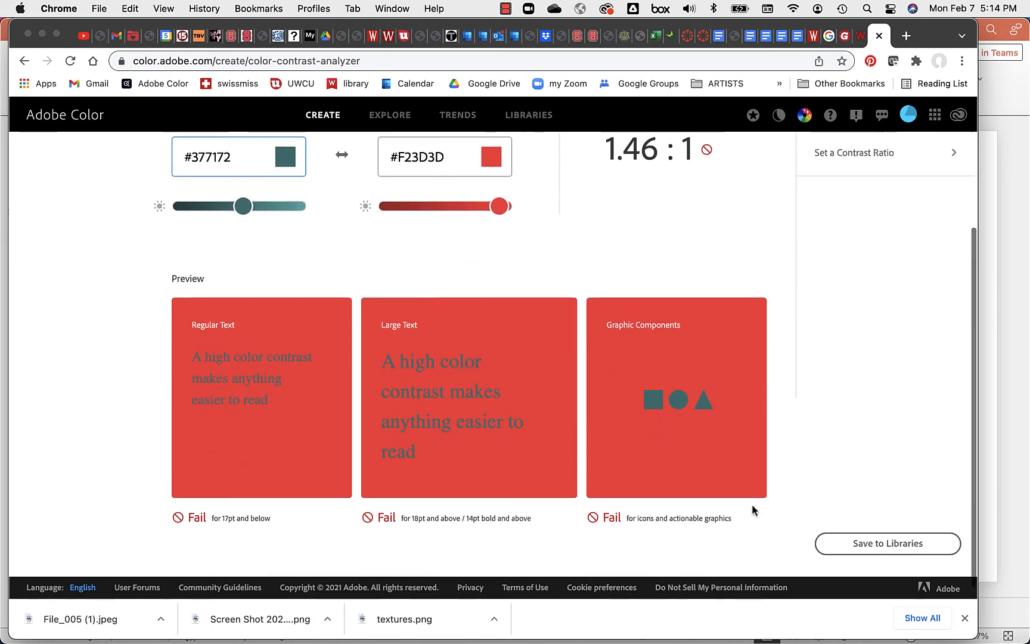
scroll(764, 508, "down", 1)
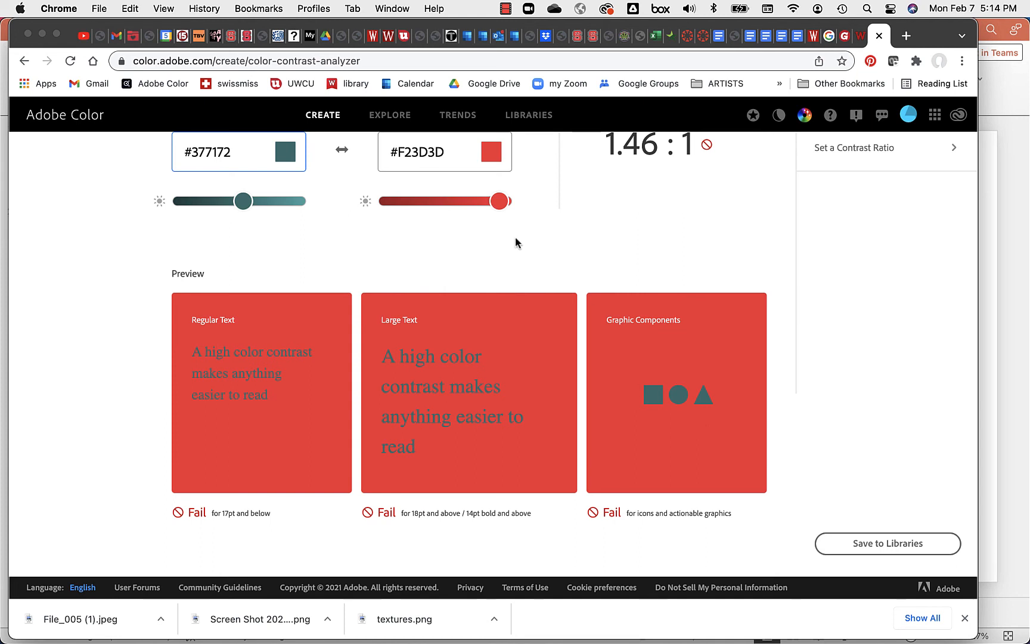
left_click_drag(248, 200, 200, 203)
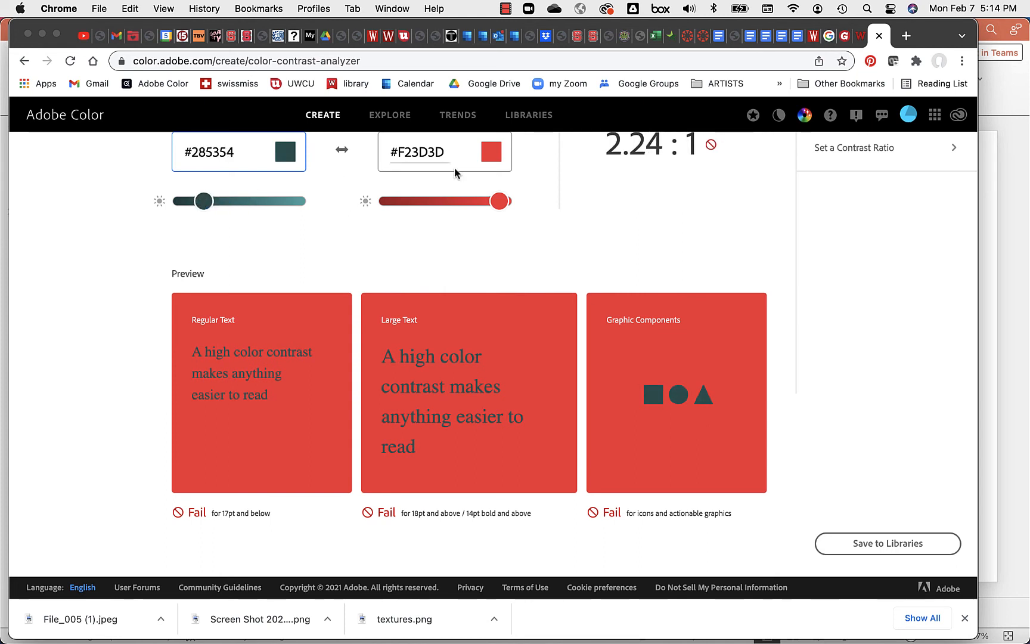
mouse_move(507, 192)
left_mouse_down()
mouse_move(511, 201)
mouse_move(493, 203)
left_mouse_up()
Step: Apply the suggested pale pink background, giving #285354 on #F9B5B5 at a passing 5.01:1
scroll(759, 238, "up", 2)
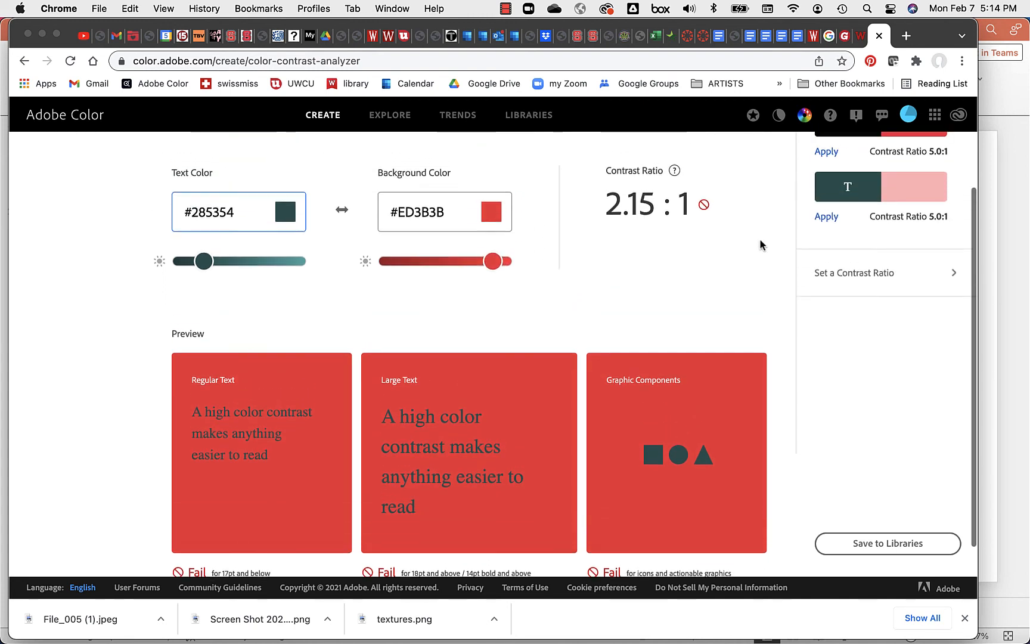
left_click(827, 217)
scroll(705, 270, "up", 3)
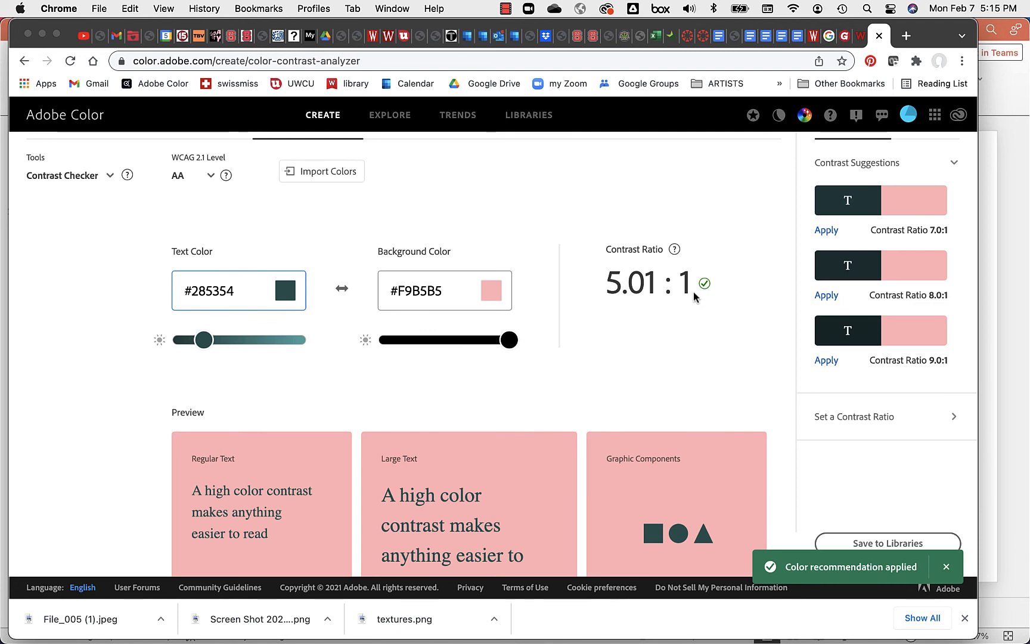
scroll(694, 295, "up", 2)
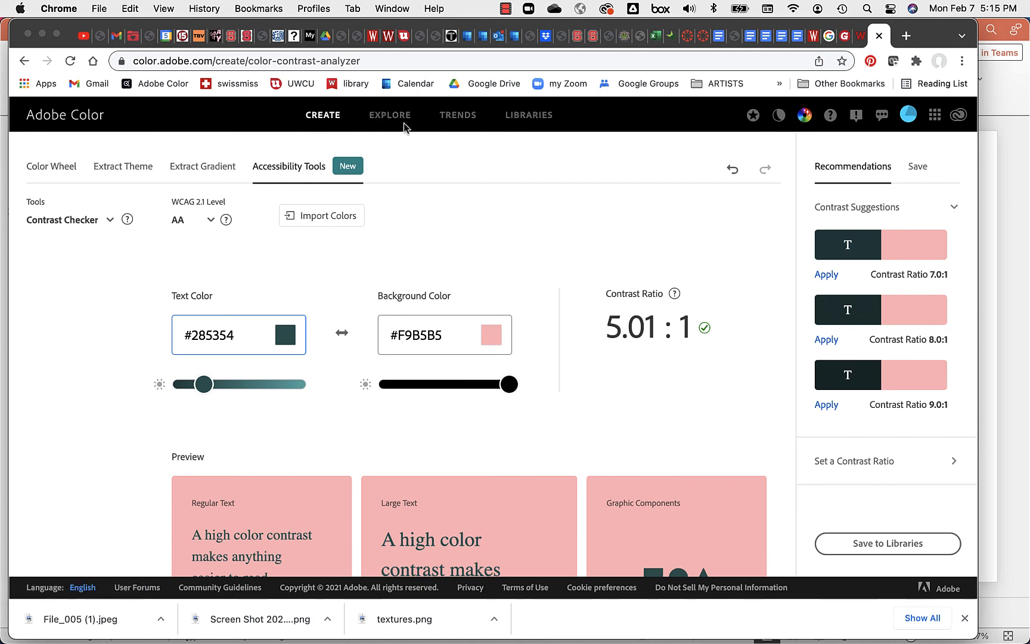
Step: Browse the saved libraries, expanding JANUARY 2021 and four others, then bring Camtasia forward
left_click(528, 116)
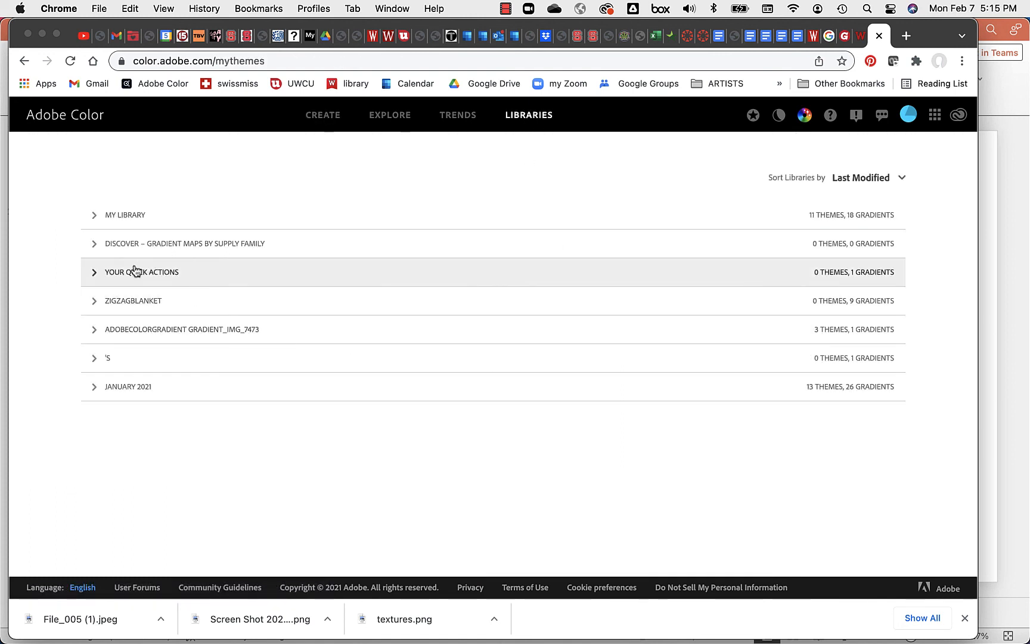
left_click(91, 391)
scroll(91, 395, "down", 6)
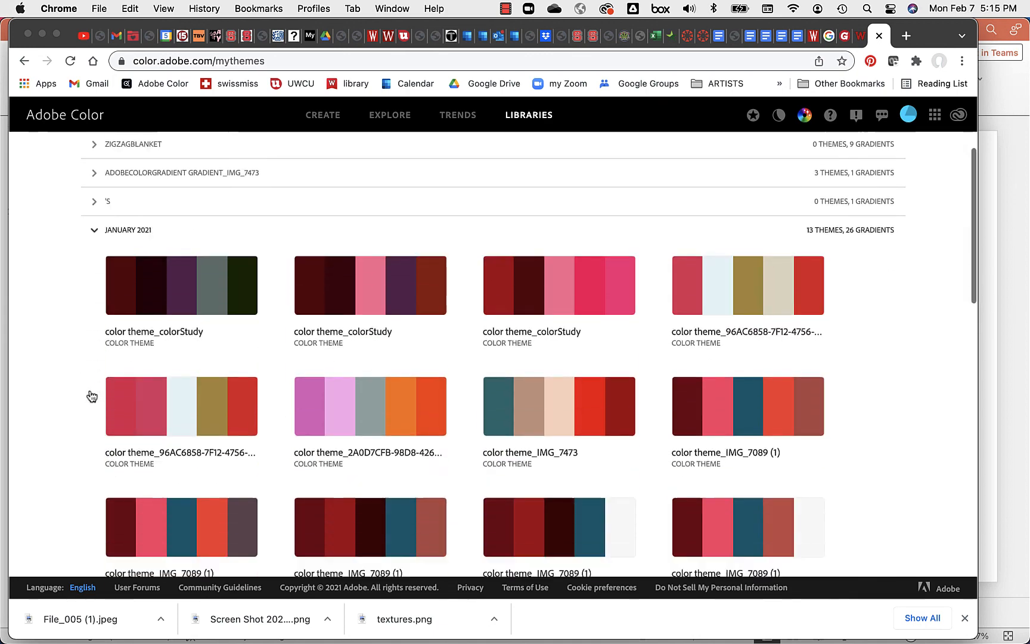
scroll(90, 394, "down", 5)
scroll(90, 394, "up", 10)
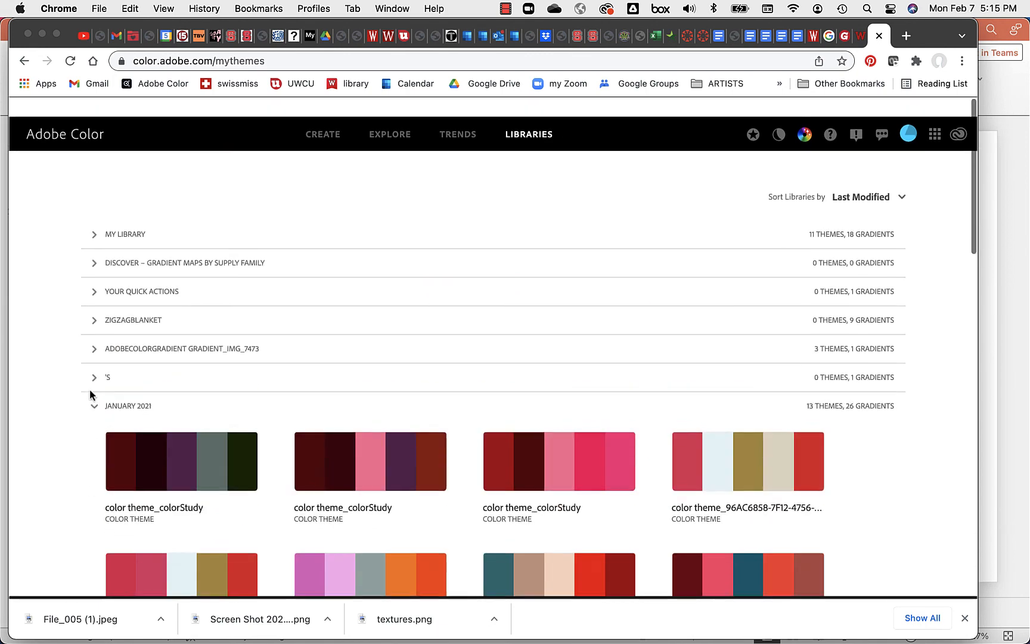
left_click(93, 359)
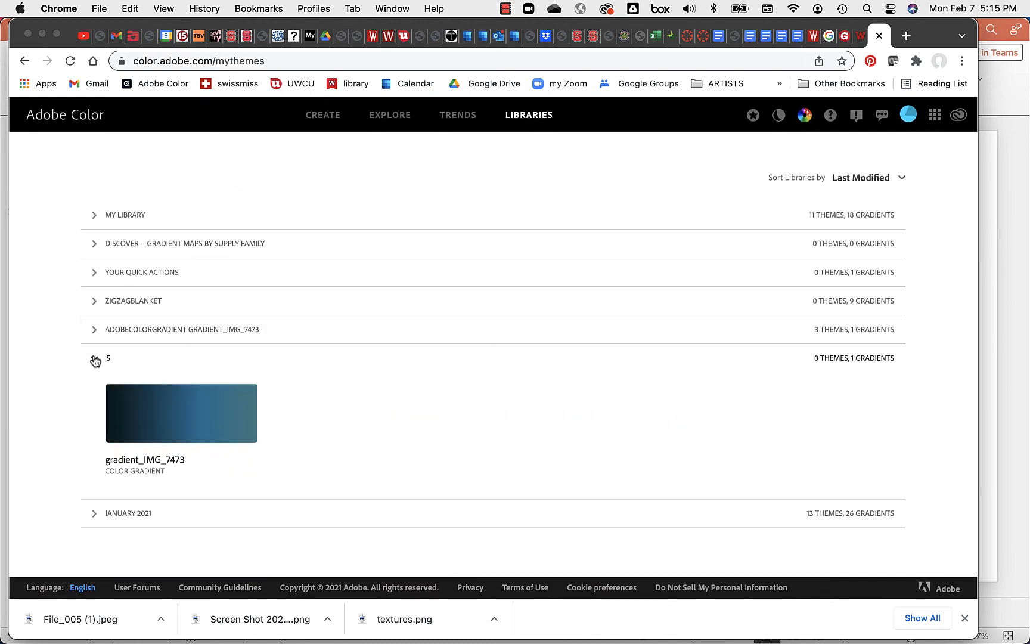
left_click(94, 329)
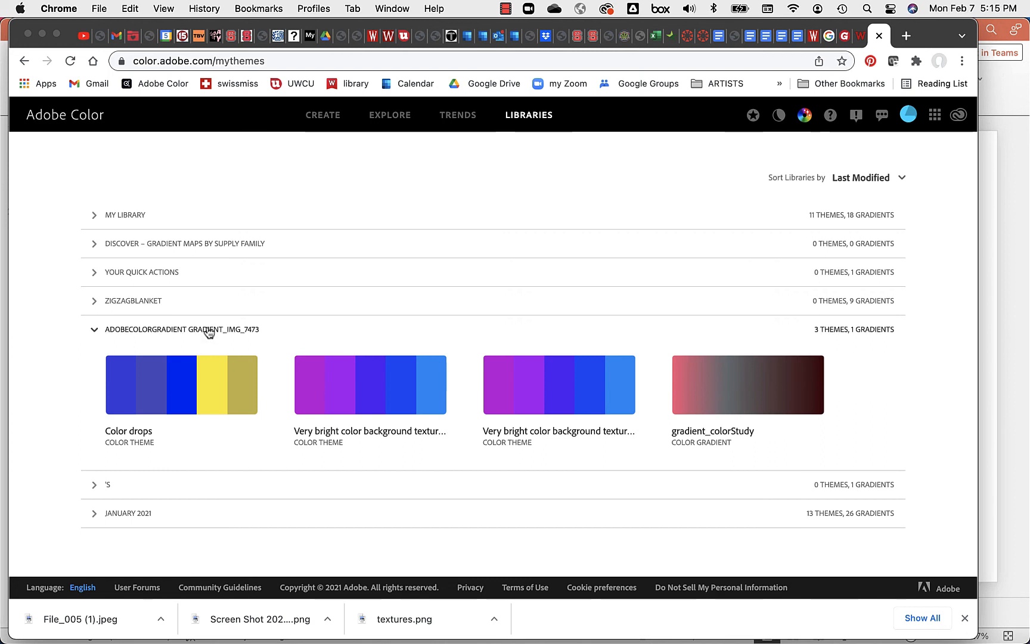
left_click(94, 269)
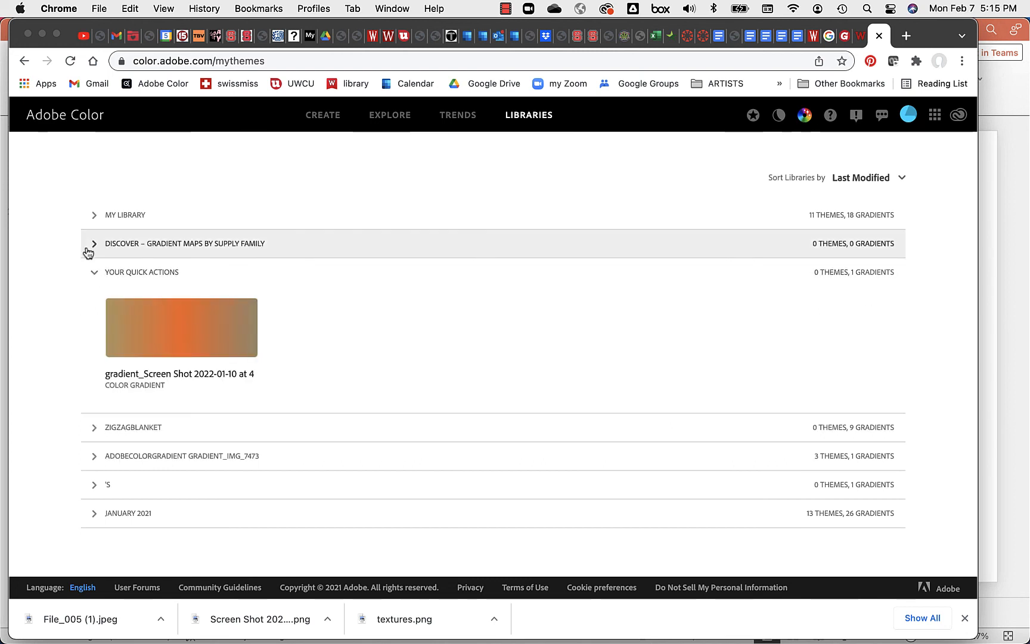
left_click(91, 246)
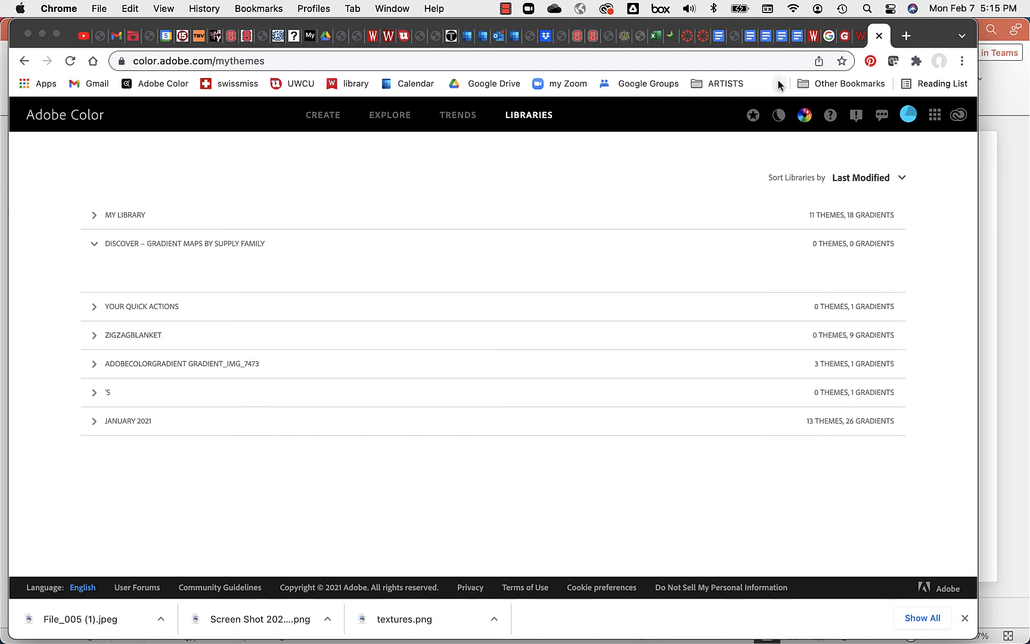
mouse_move(690, 633)
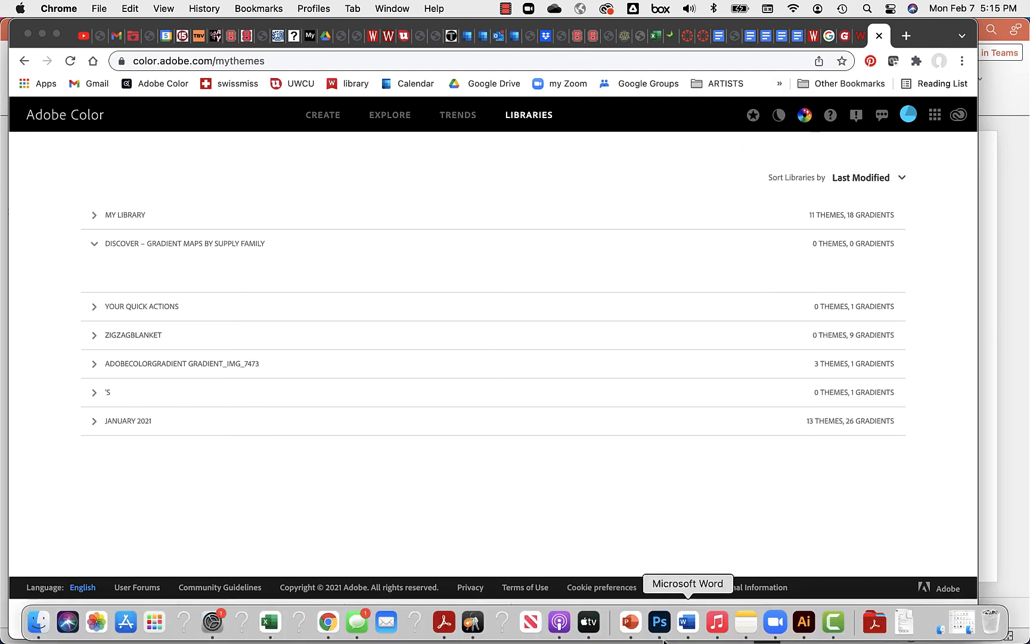
left_click(832, 623)
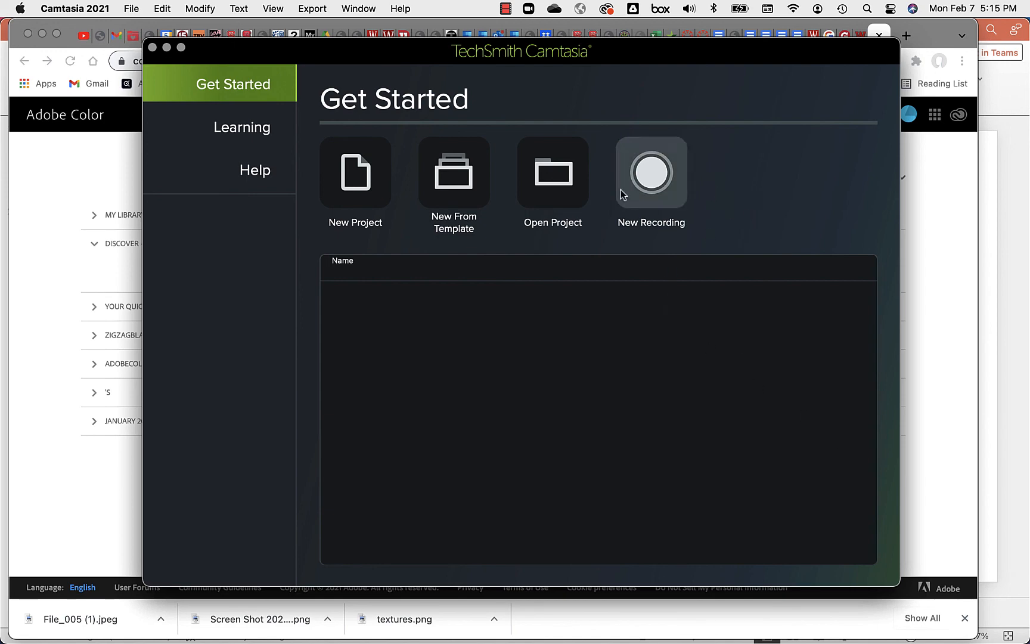
Step: Move the Camtasia and browser windows lower on screen, leaving Camtasia in front
left_click_drag(258, 47, 287, 260)
left_click(643, 203)
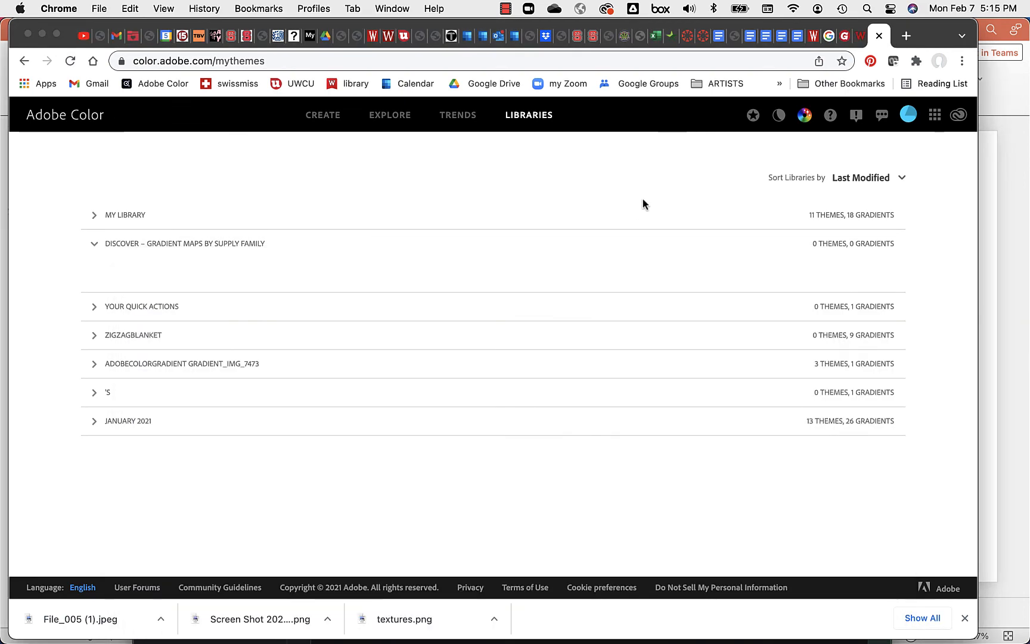
left_click_drag(670, 26, 678, 351)
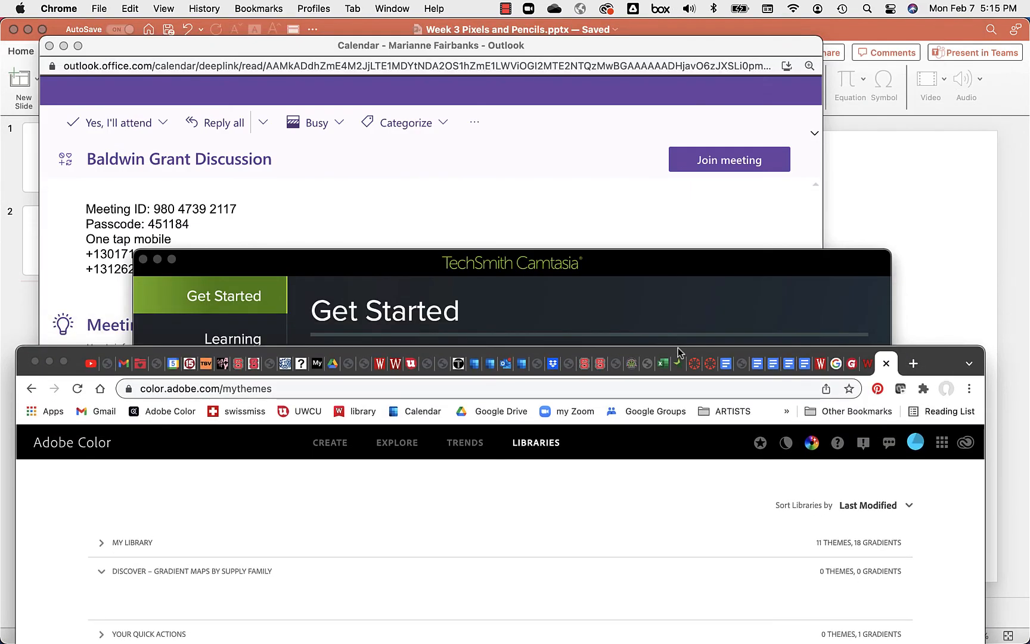
left_click(642, 294)
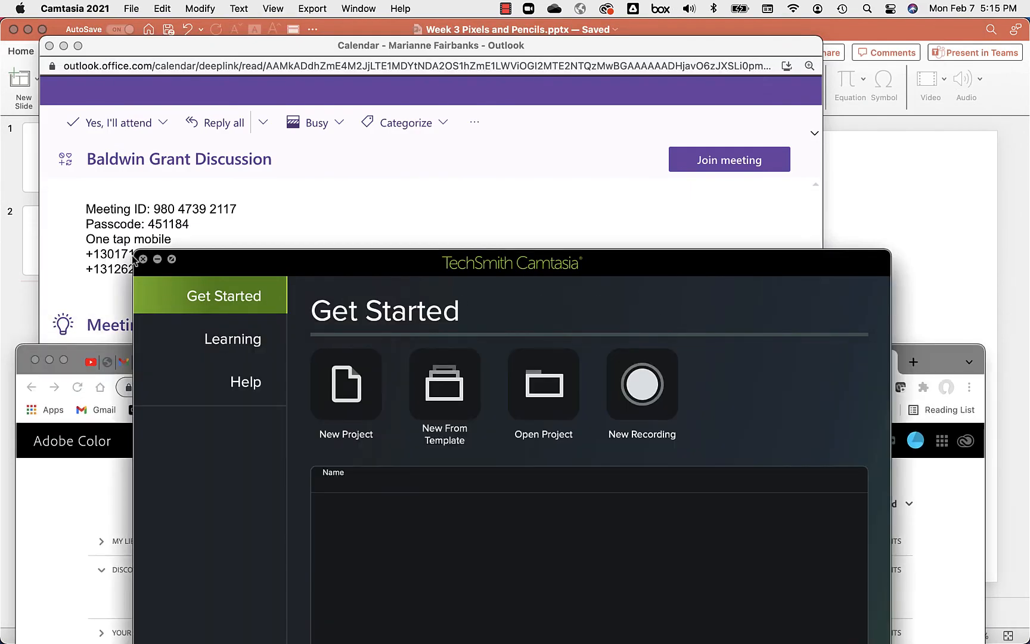
Step: Open Camtasia's recording-control menu from its Dock icon
mouse_move(961, 641)
left_click(840, 631)
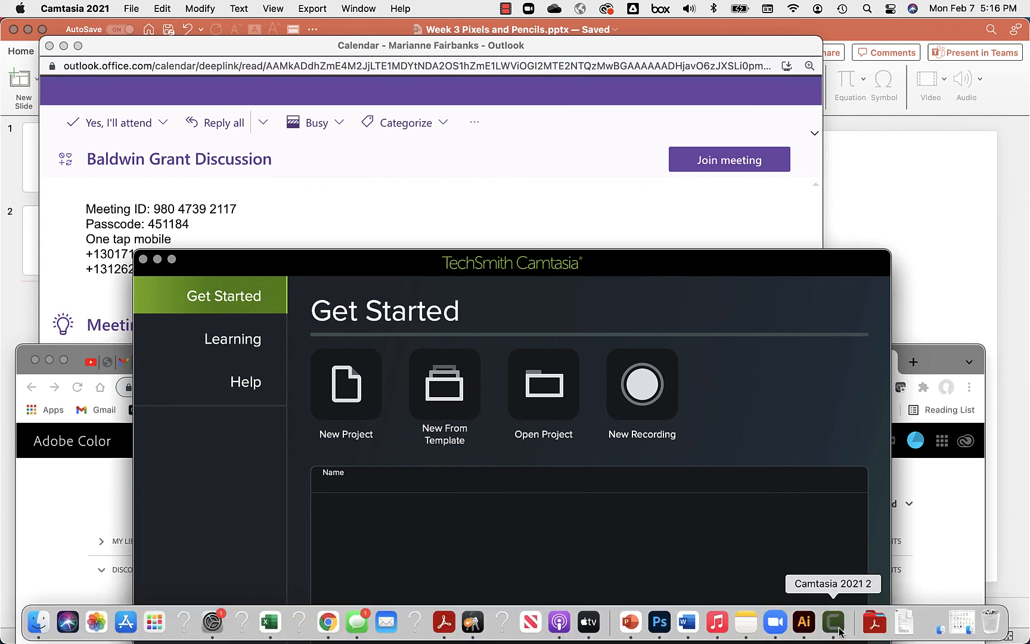
left_click(832, 629)
right_click(832, 629)
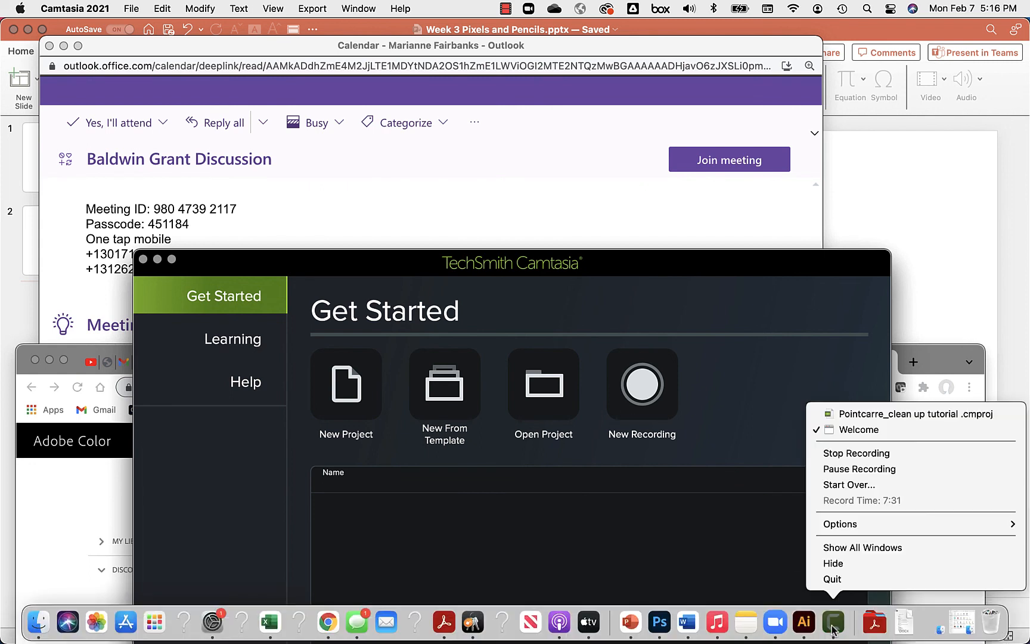